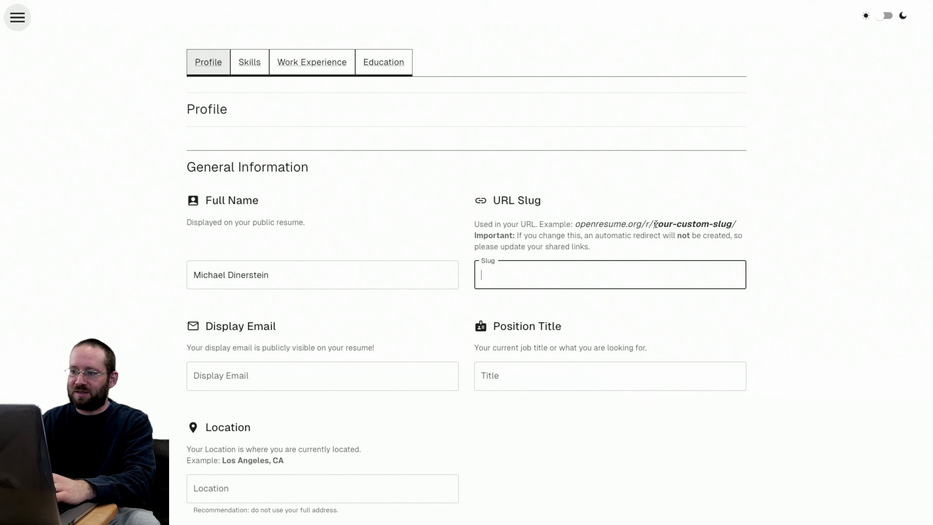
- Set the resume's URL slug to the profile owner's first name in lowercase and check the example link
left_click_drag(654, 224, 729, 225)
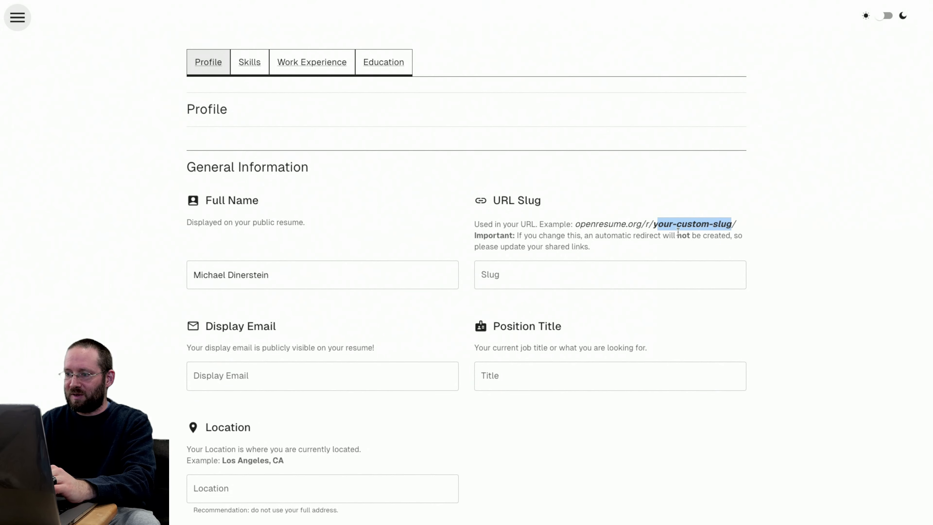
left_click(587, 261)
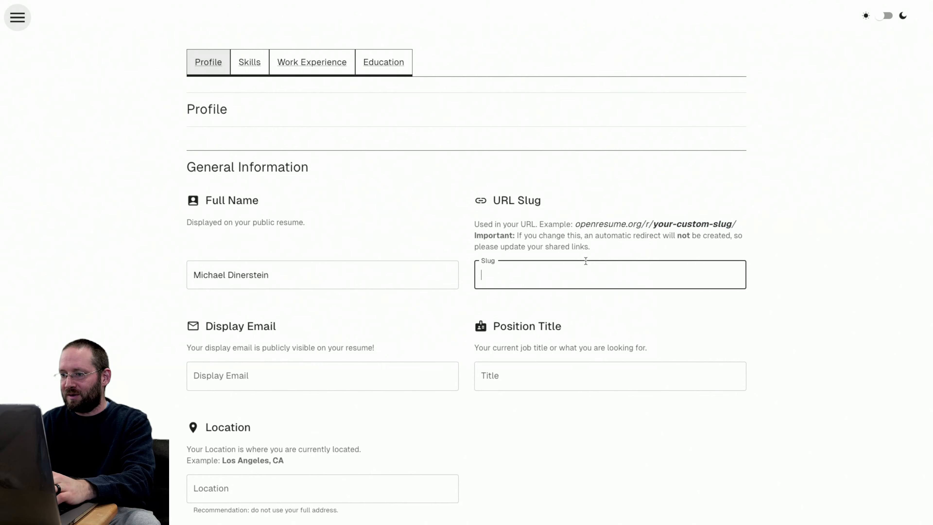
type("michael")
left_click_drag(575, 224, 746, 222)
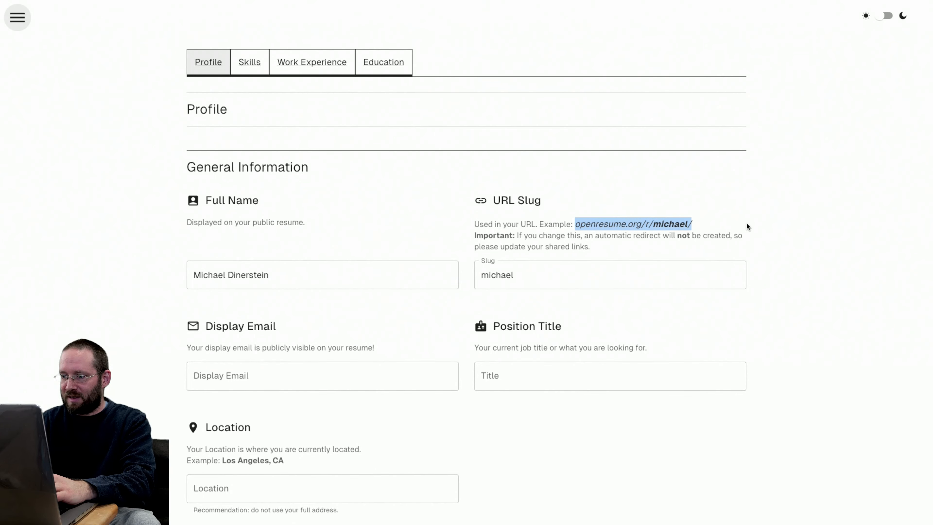
left_click(746, 222)
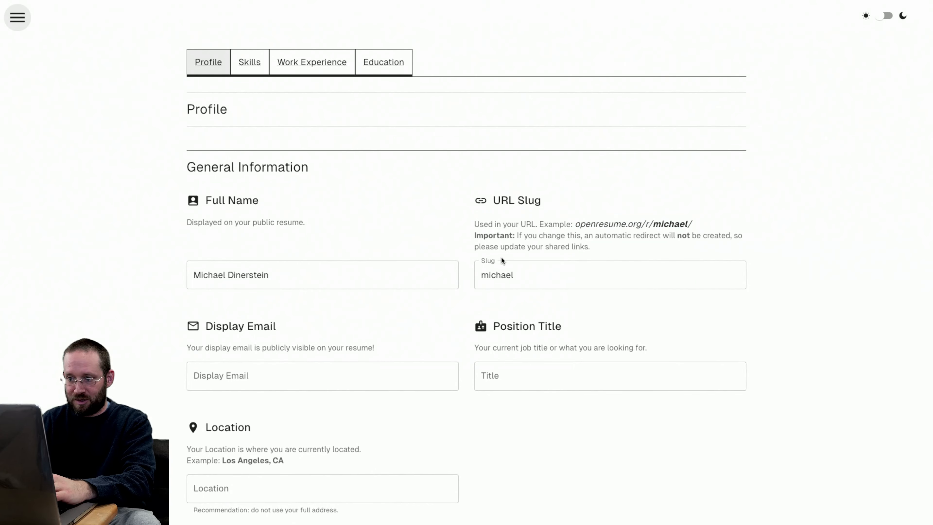
- Set the position title in the general information to "Software Engineer"
left_click(328, 369)
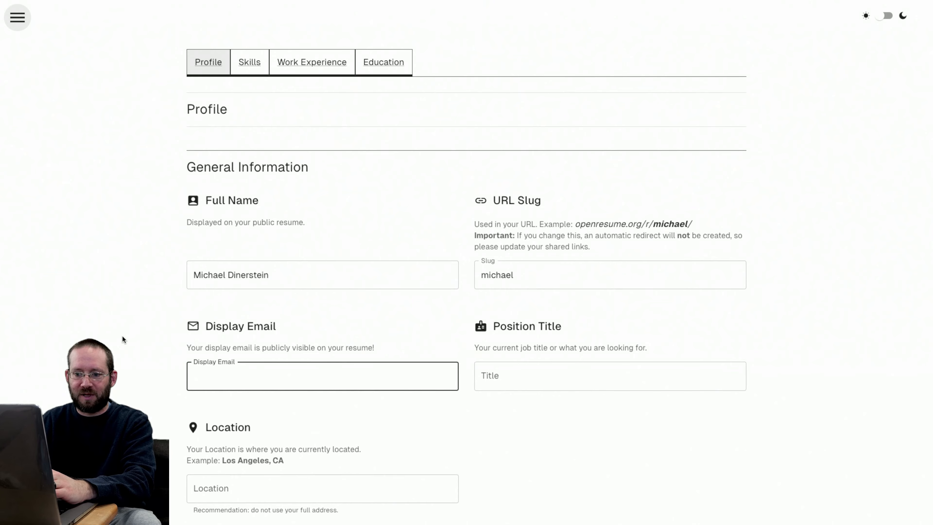
scroll(123, 338, "down", 3)
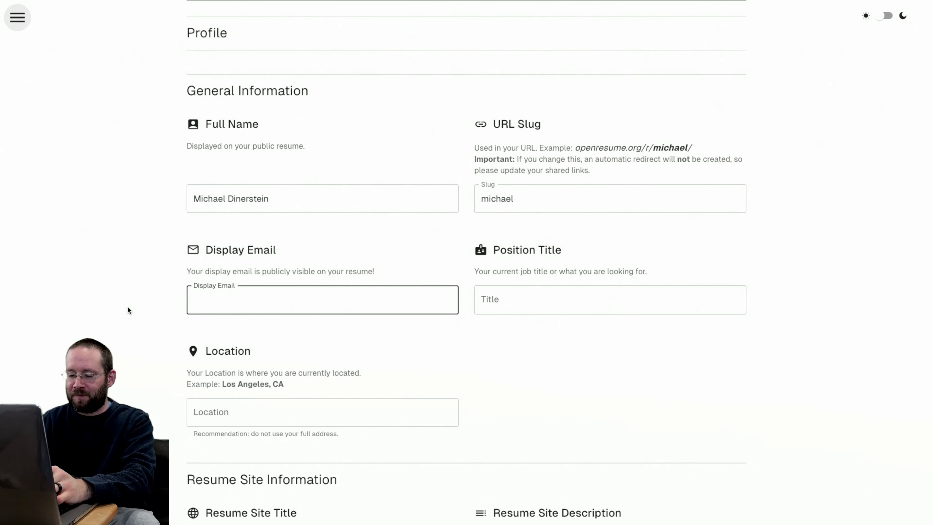
left_click(503, 347)
left_click(535, 305)
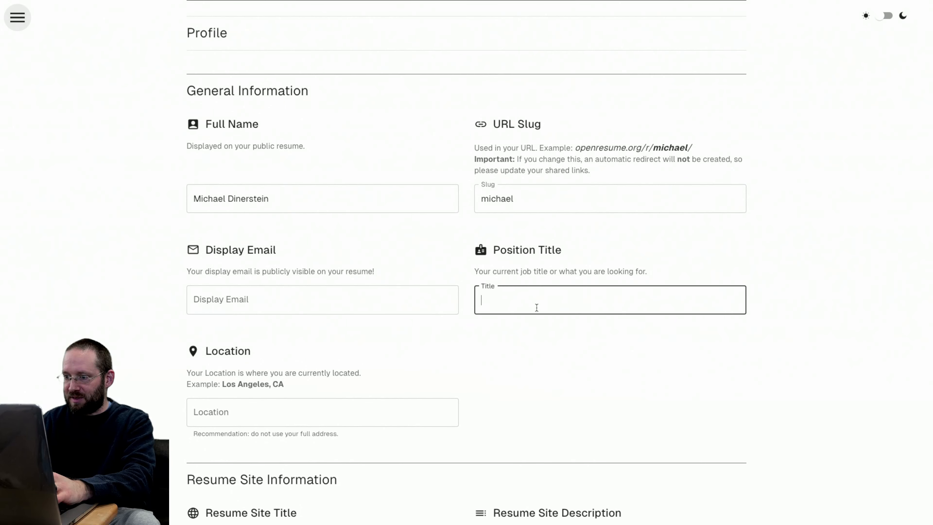
type("Software")
key("BackSpace")
key("BackSpace")
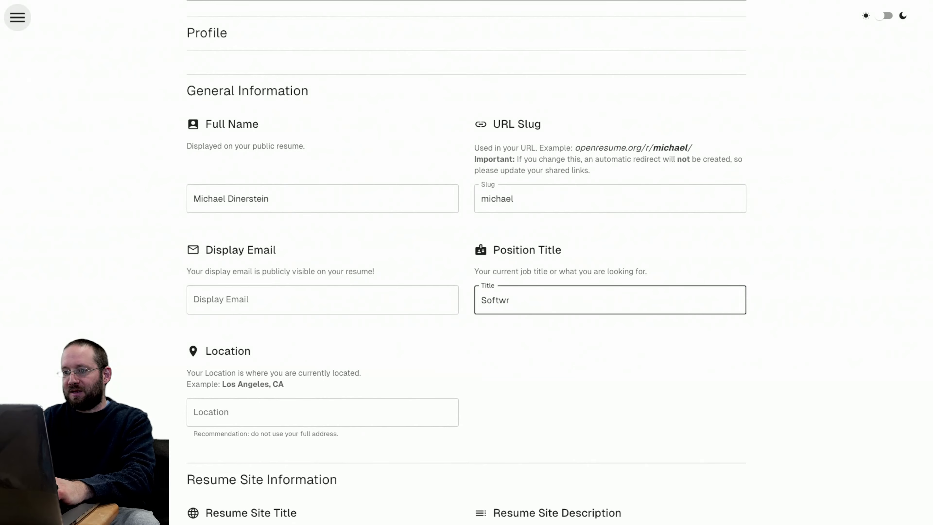
type("are Engineer")
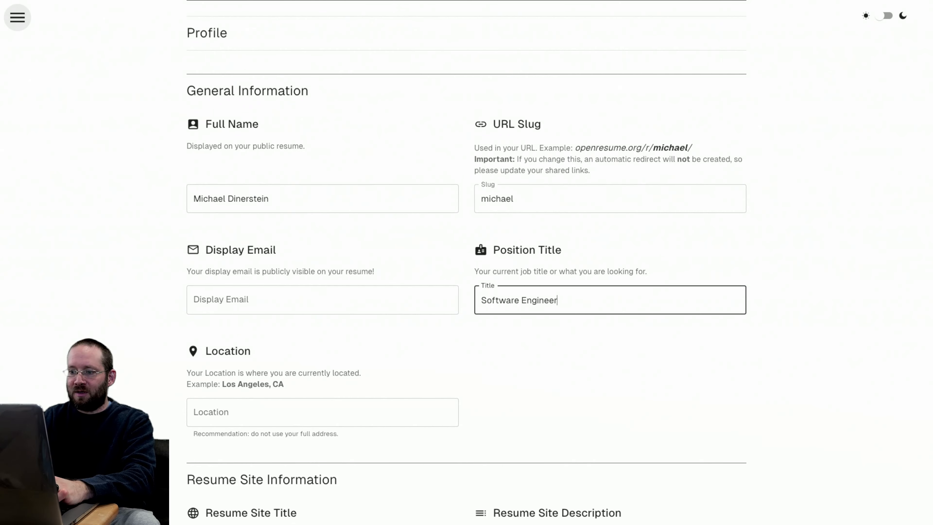
left_click(536, 400)
- Set the profile location to "Oregon, U.S."
scroll(536, 400, "down", 3)
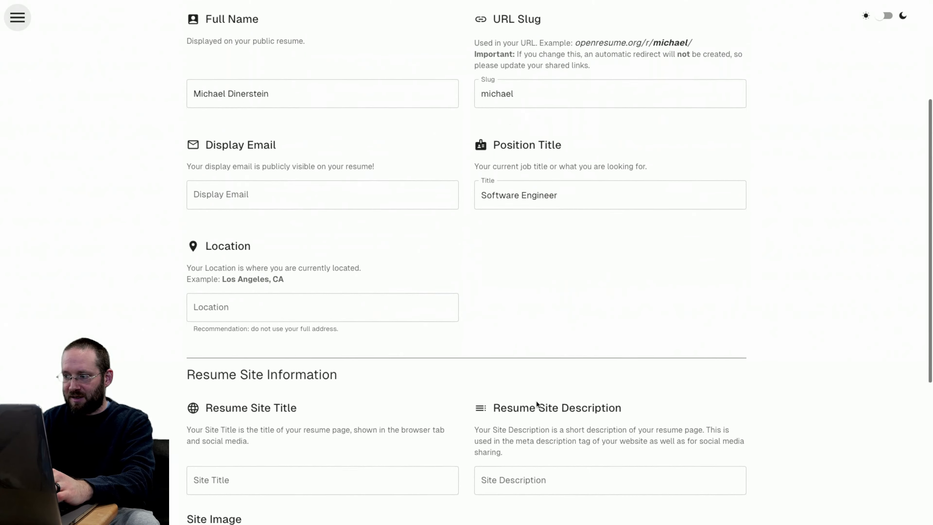
scroll(536, 400, "down", 1)
left_click(305, 285)
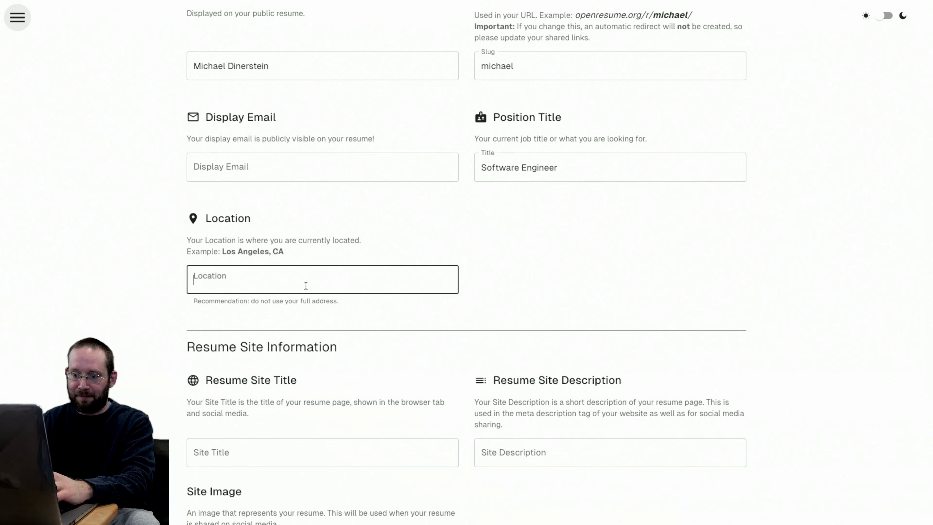
type("Oreg")
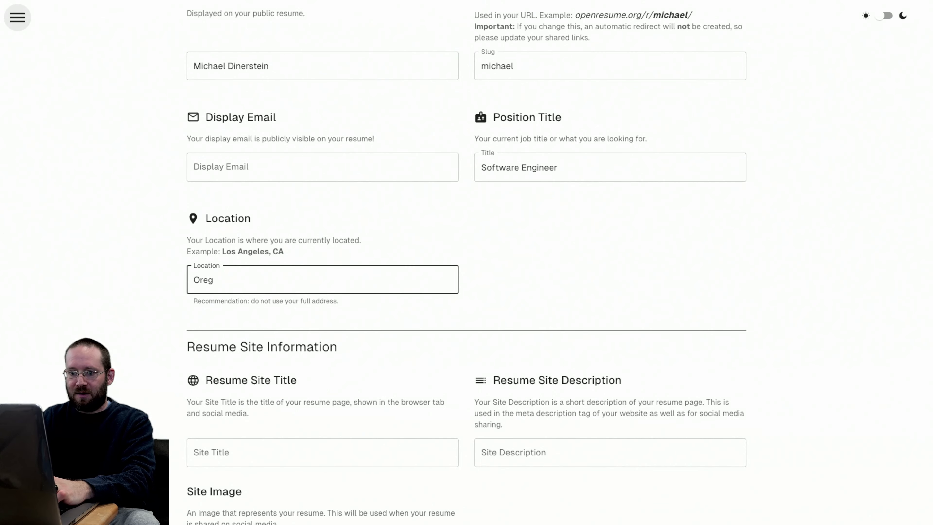
type("on, U.S.")
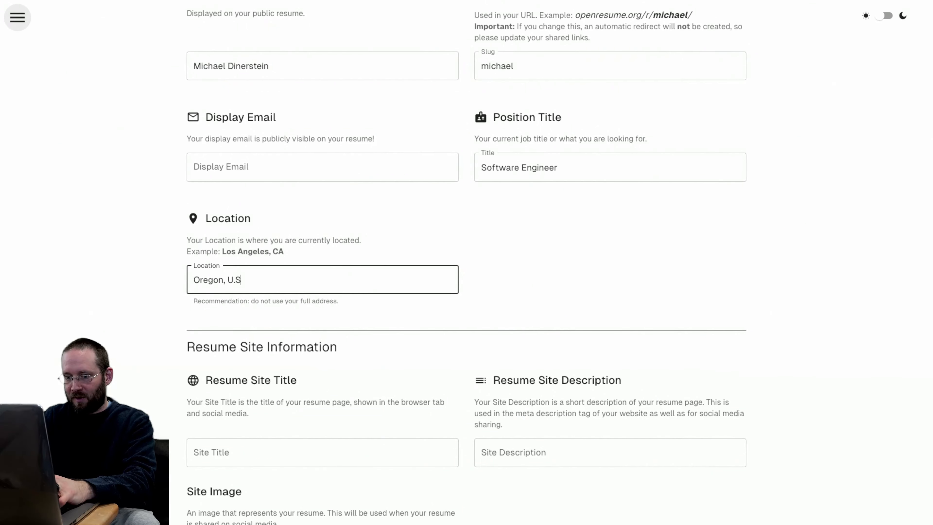
left_click(79, 274)
- Look over the site title and site description fields in the resume site information
scroll(101, 319, "down", 2)
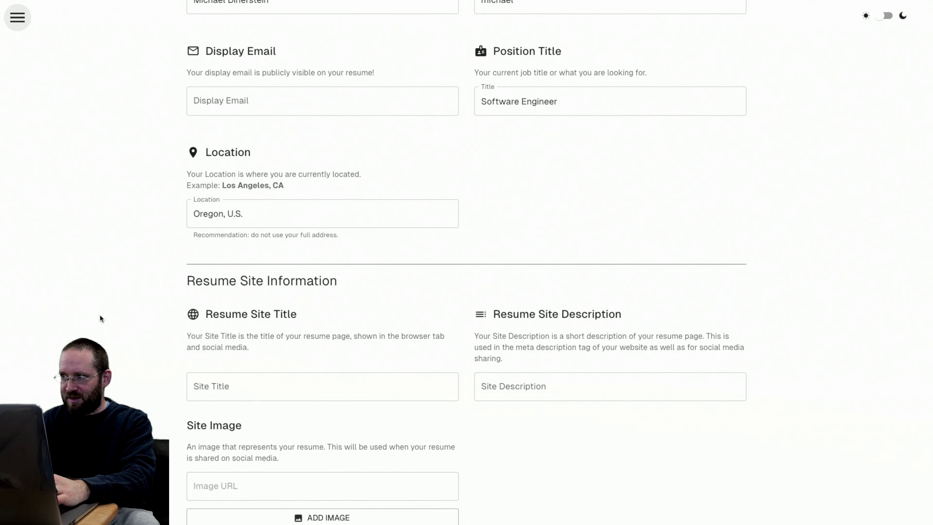
left_click(243, 384)
scroll(292, 334, "down", 2)
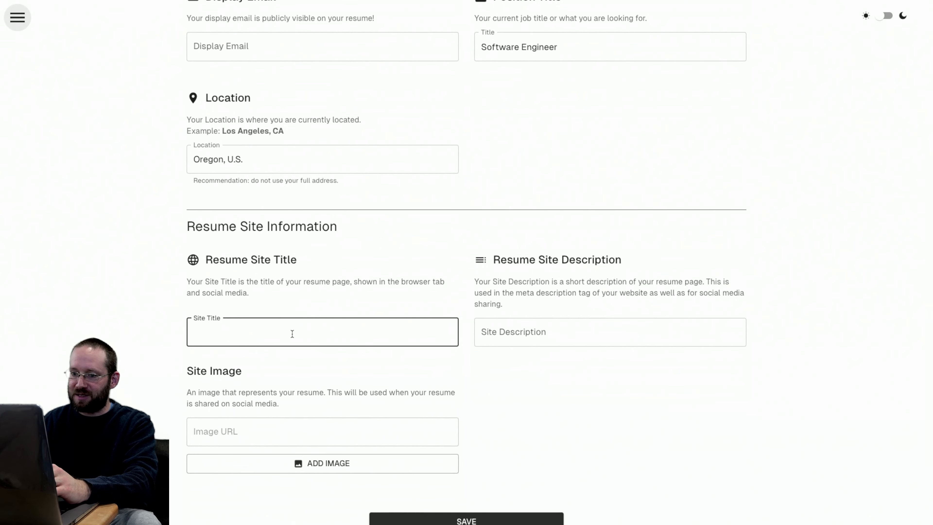
left_click(548, 331)
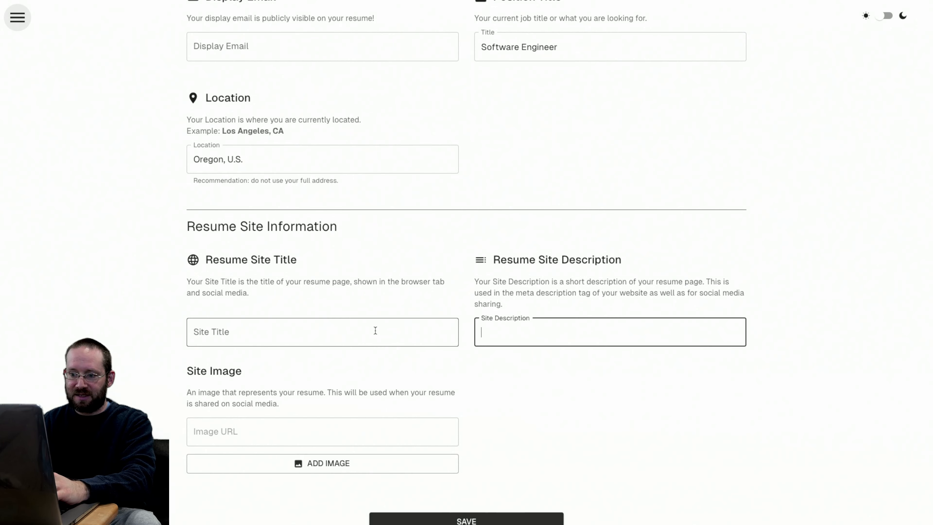
left_click(375, 331)
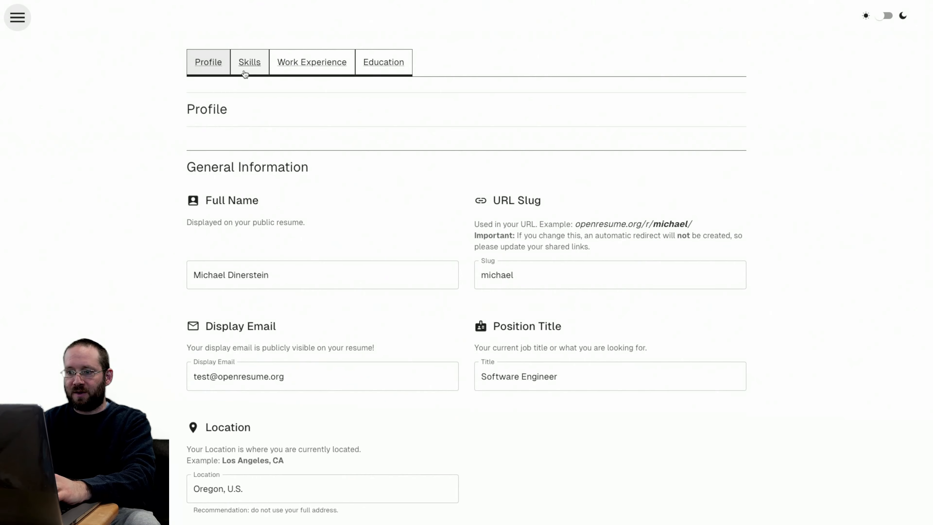
- Add the HTML skill to the profile's skills with 2010 as the year started
left_click(245, 70)
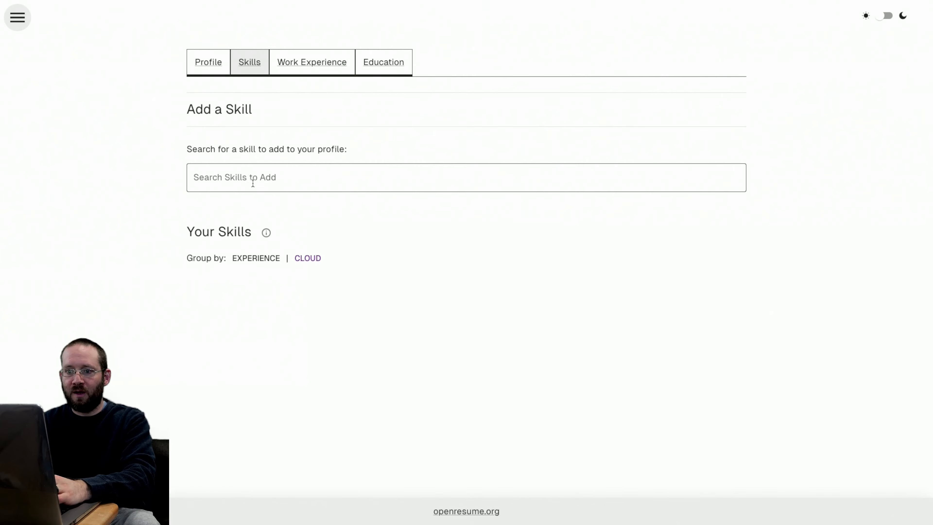
left_click(252, 178)
type("html")
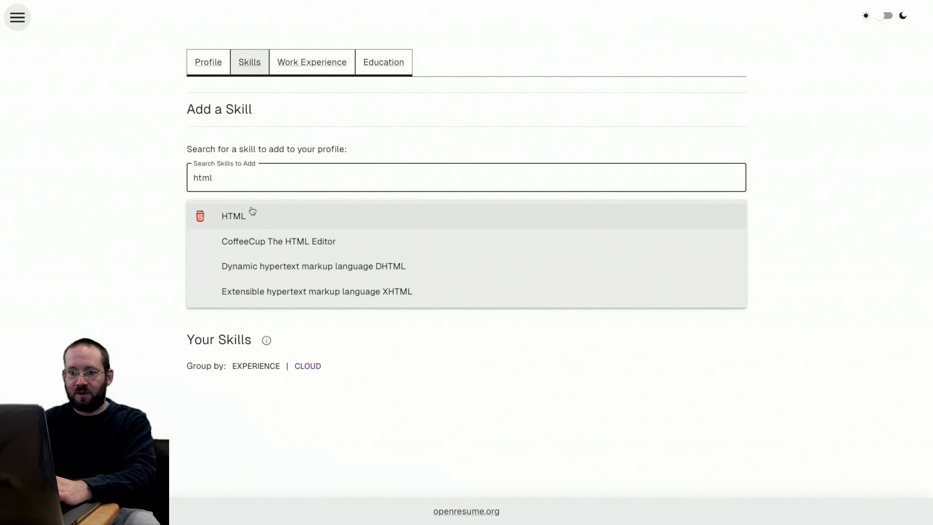
left_click(250, 217)
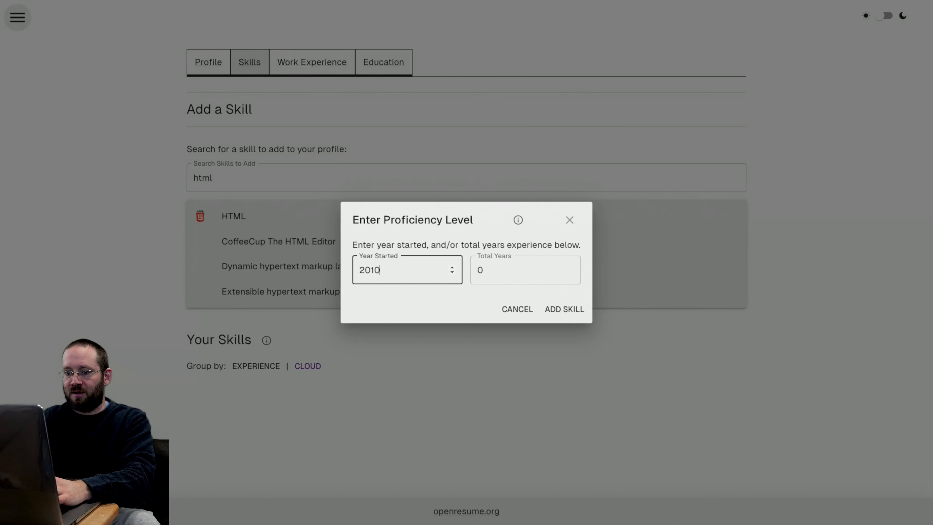
left_click(577, 310)
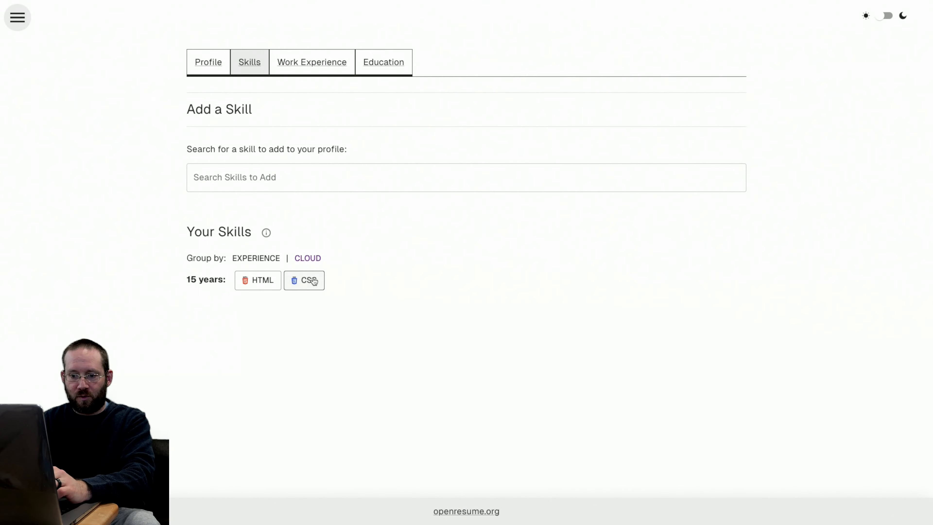
- Set the CSS skill's total years of experience to 3 and save it
left_click(311, 282)
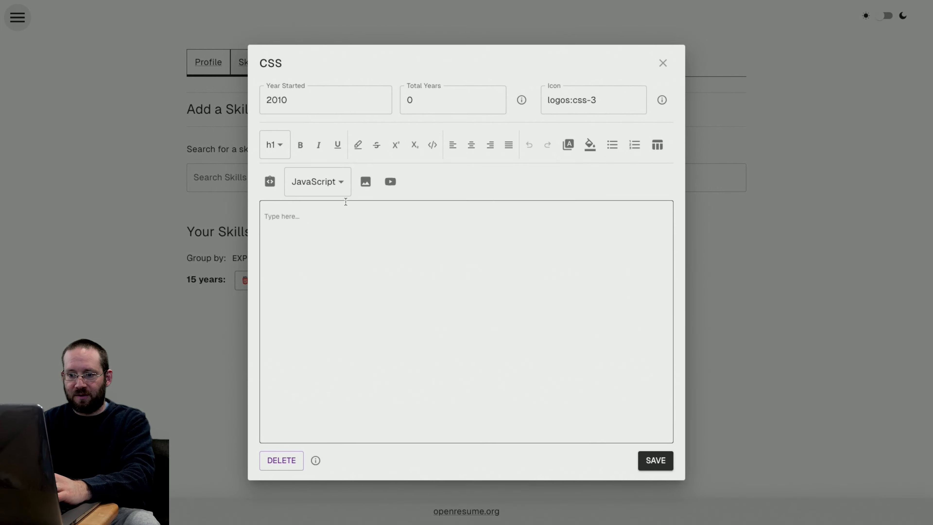
left_click(301, 98)
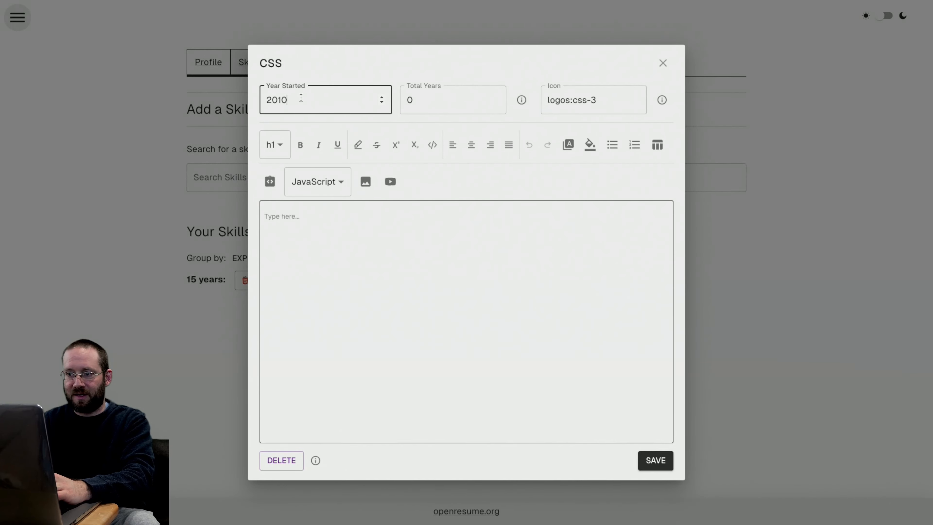
left_click(434, 109)
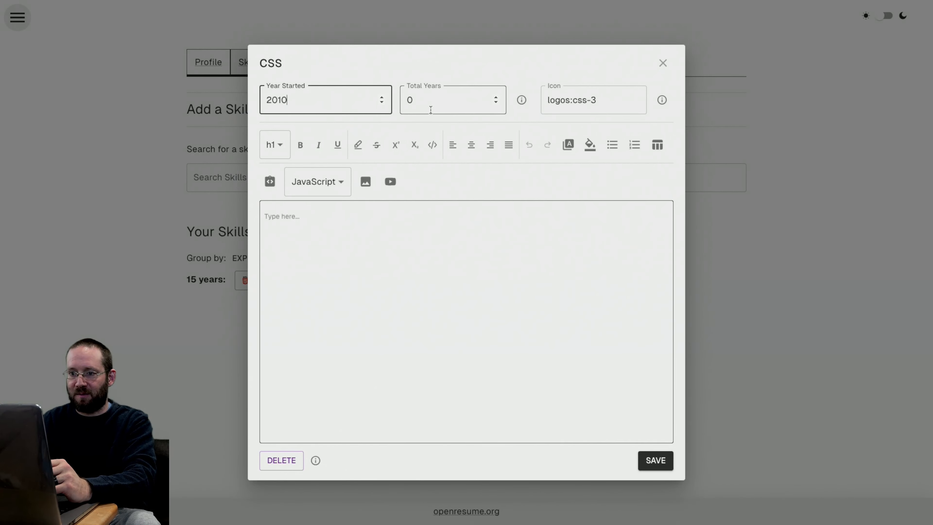
type("3")
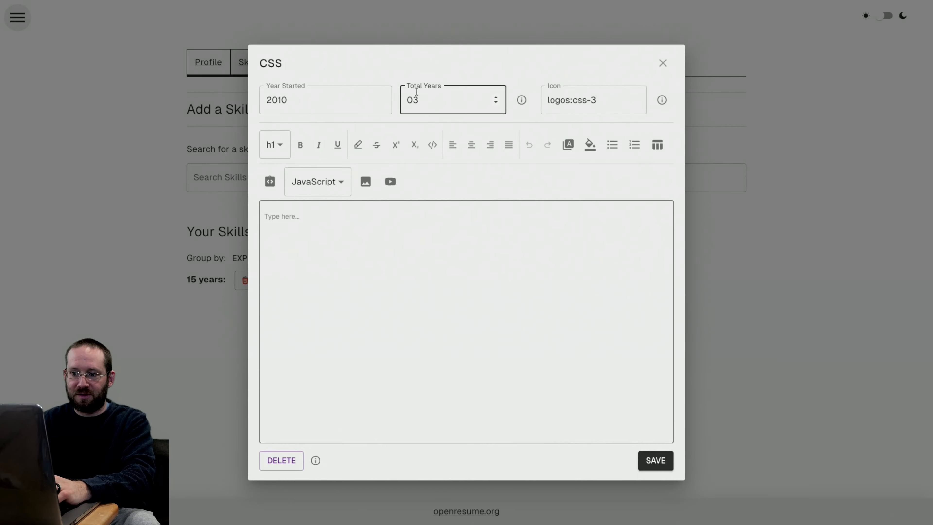
left_click(657, 461)
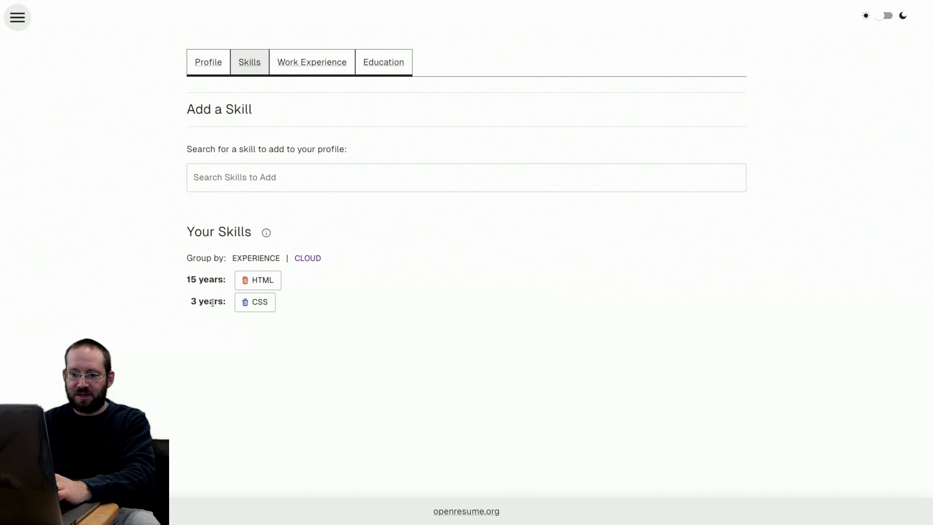
- Compare the skills list grouped by cloud and by experience, ending with the experience grouping
left_click(316, 260)
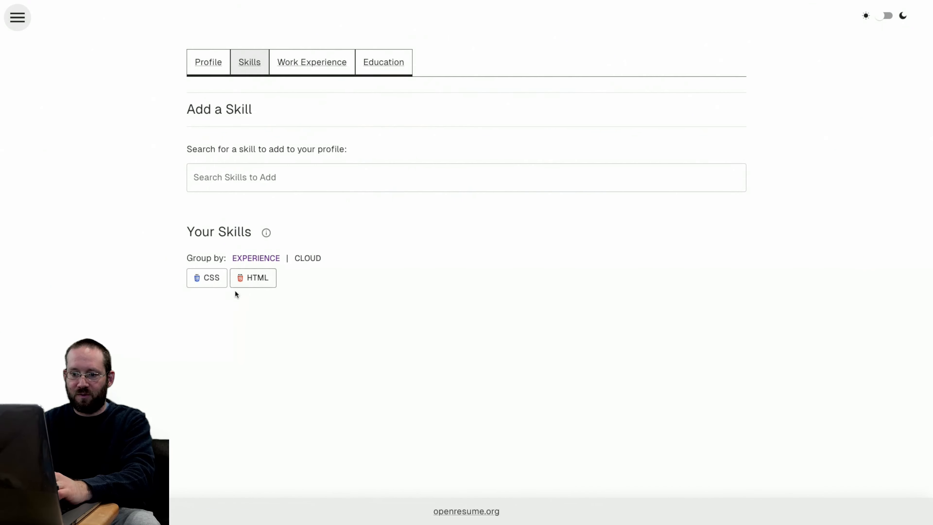
left_click(264, 259)
left_click(309, 264)
left_click(271, 258)
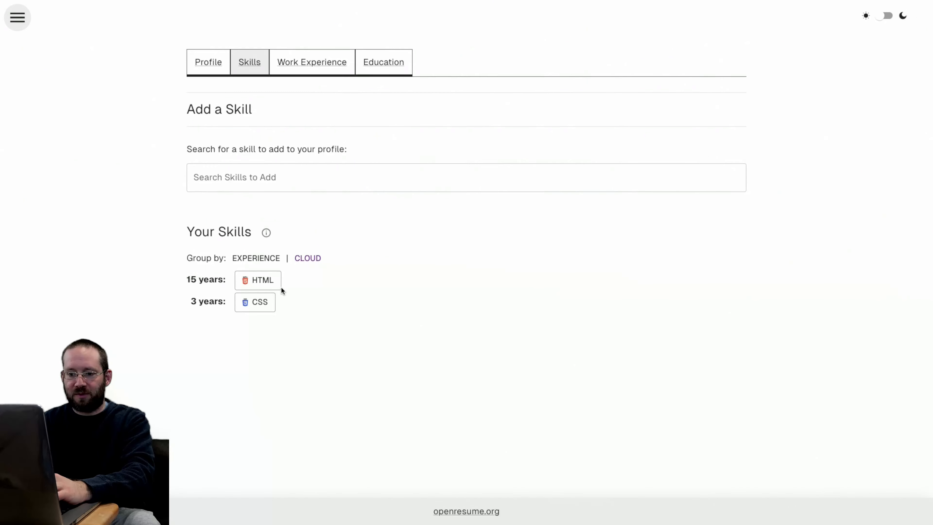
- Give the HTML skill the description "This is a description about HTML." with the word HTML in bold
left_click(255, 281)
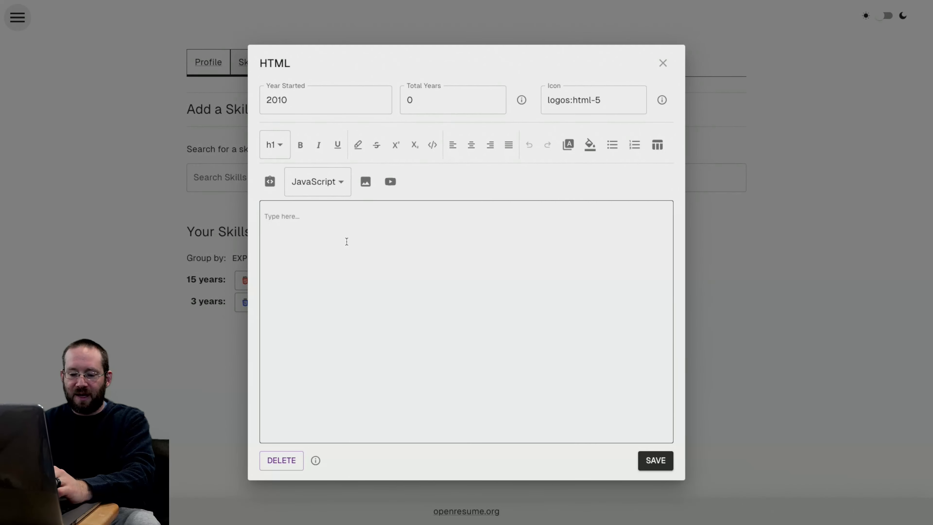
left_click(376, 262)
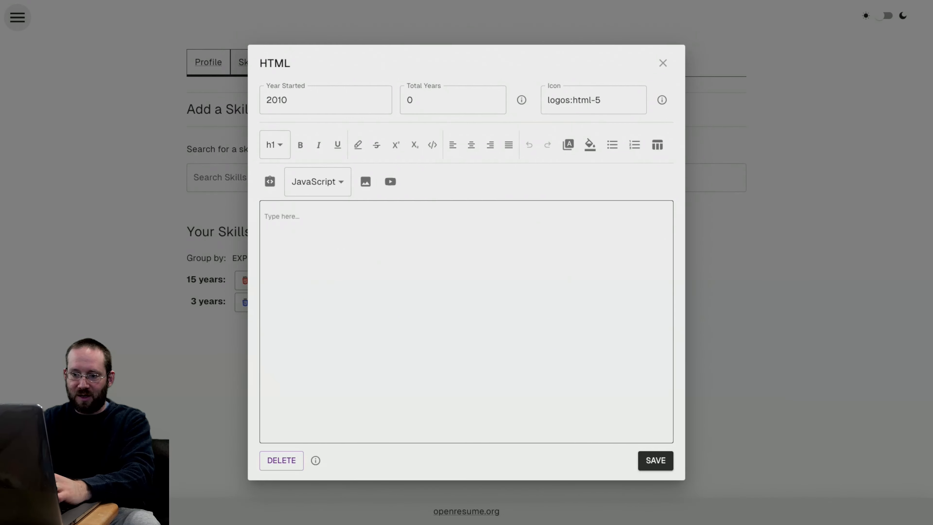
type("This is a description about HTML")
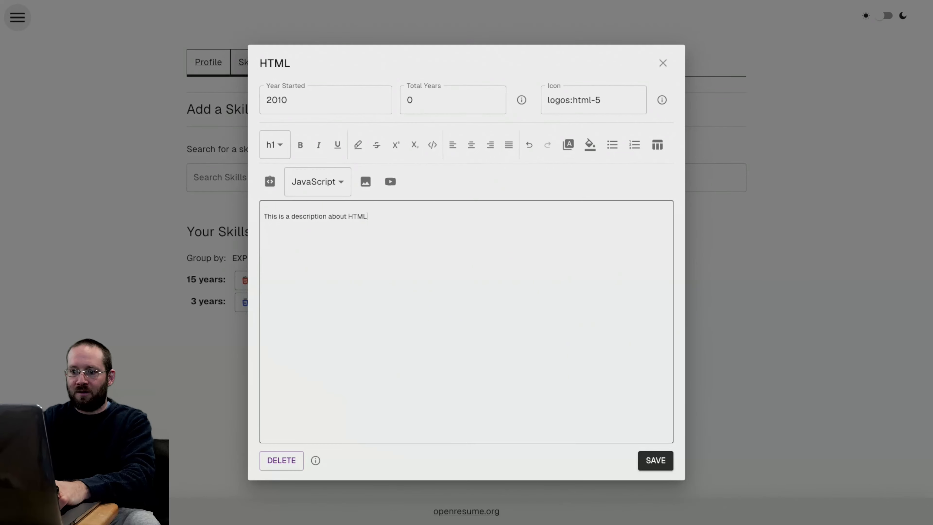
type(".")
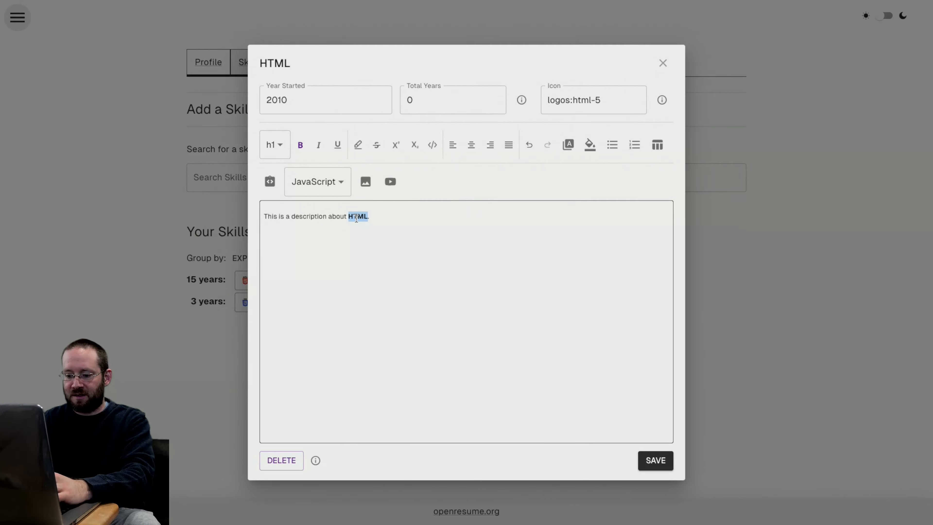
left_click(411, 221)
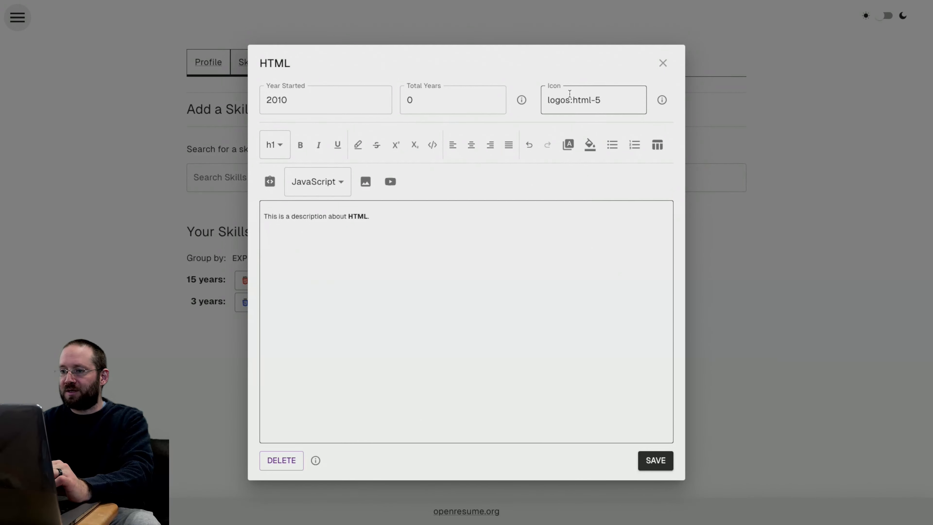
- Open the Iconify site from the HTML skill's icon hint, search for "html" and copy the icon name lineicons:html5
triple_click(558, 96)
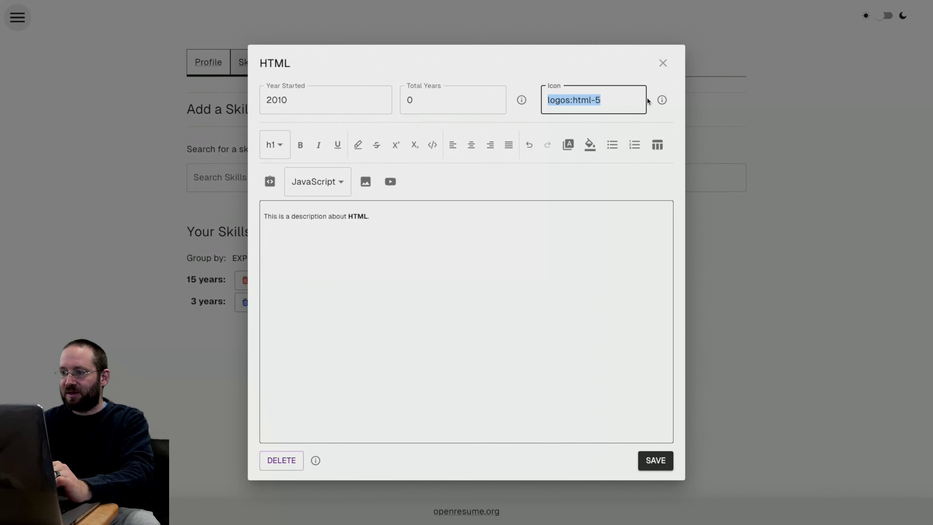
mouse_move(660, 106)
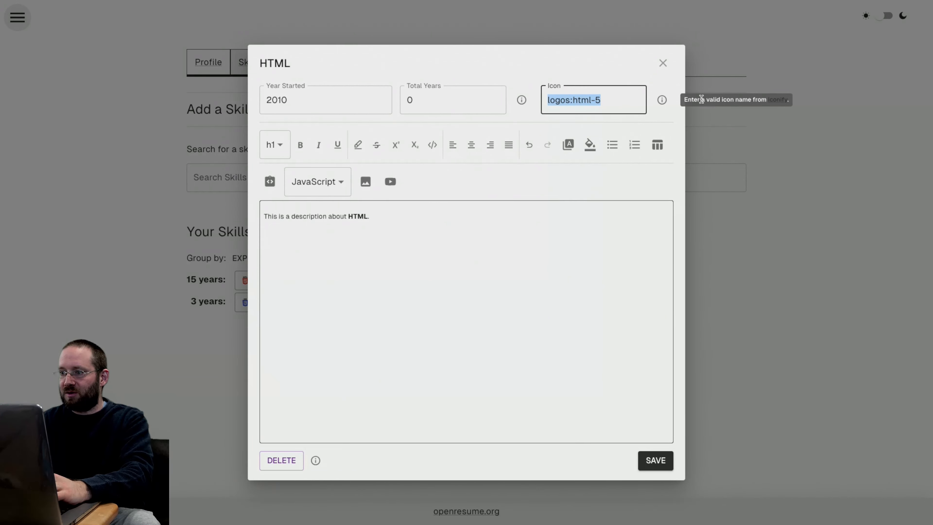
left_click(775, 103)
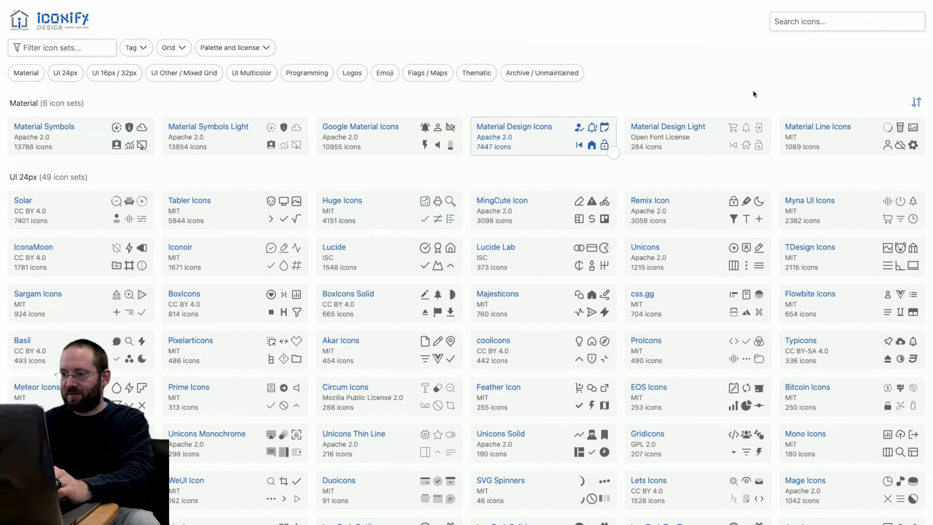
left_click(826, 21)
type("html")
key("Return")
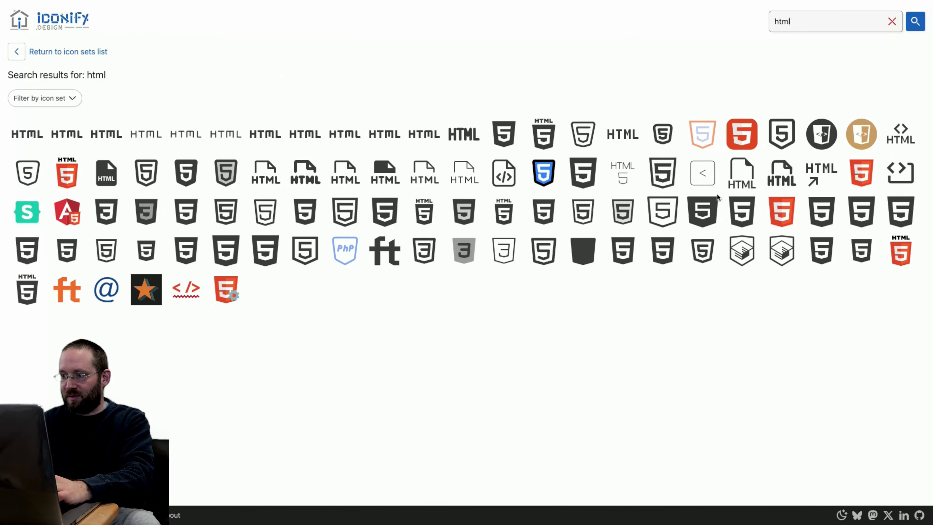
left_click(499, 214)
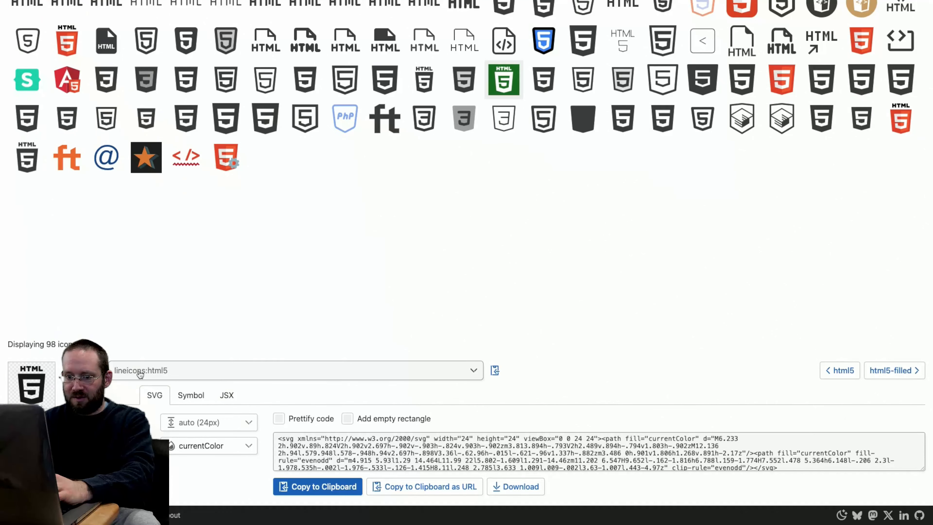
left_click(495, 370)
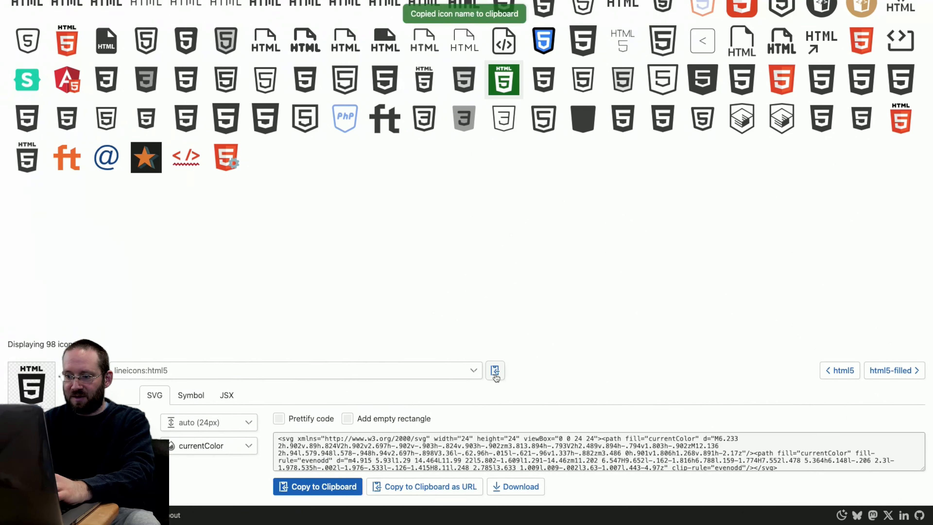
- Back in the resume editor, replace the HTML skill's icon with lineicons:html5, save it, and check the reopened skill before closing it
key("super+Tab")
left_click(590, 100)
key("super+a")
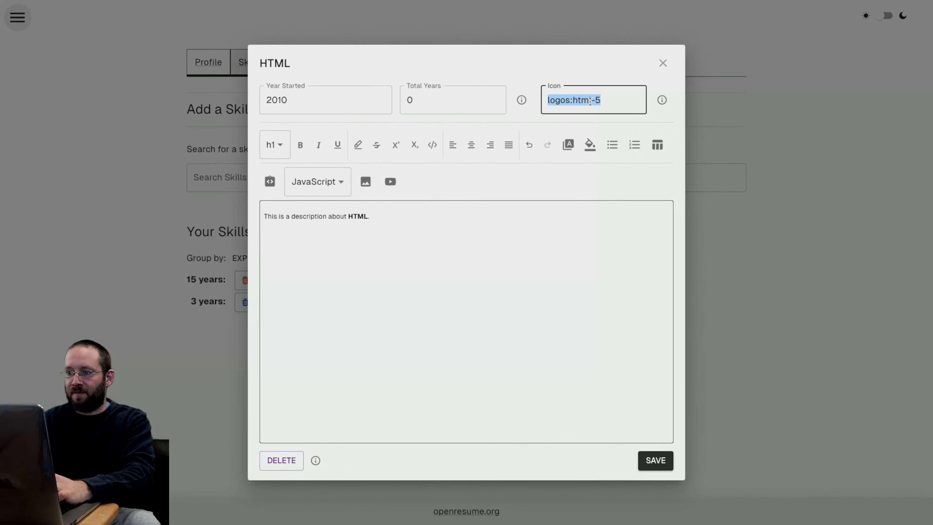
key("super+v")
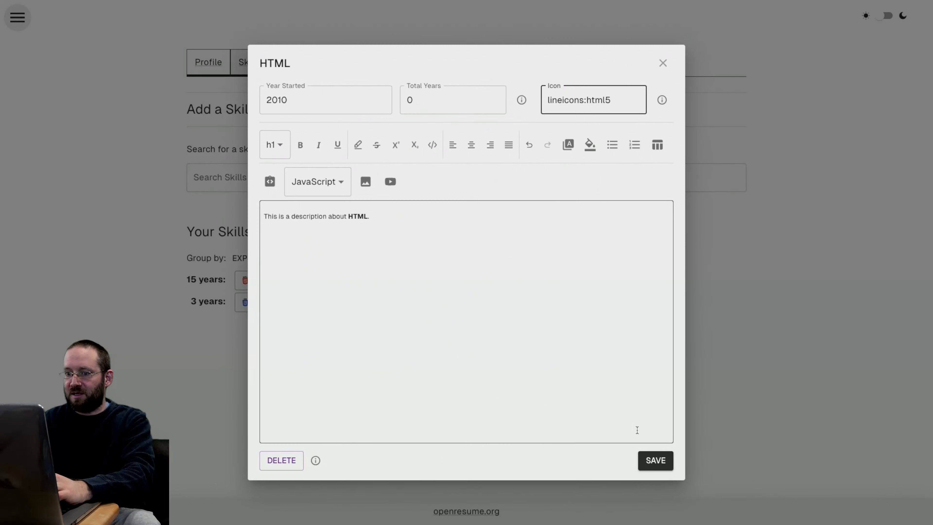
left_click(657, 461)
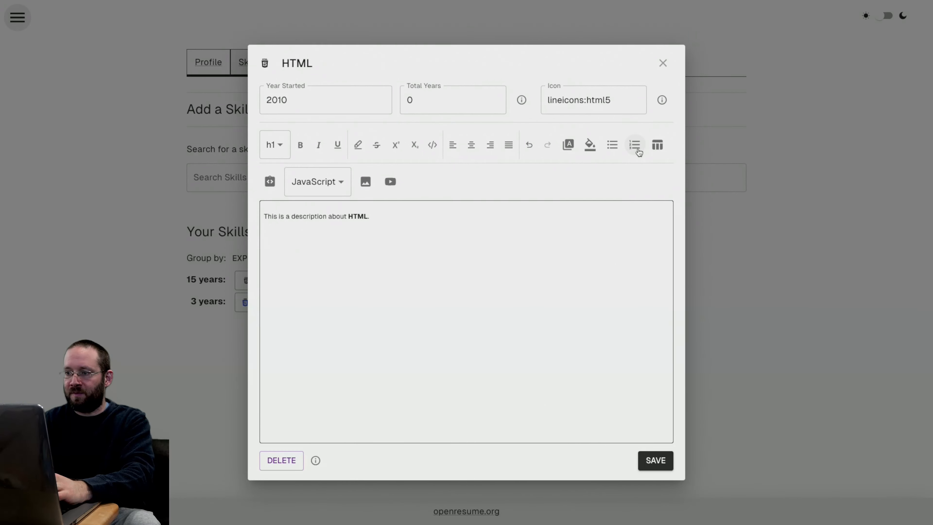
left_click(663, 63)
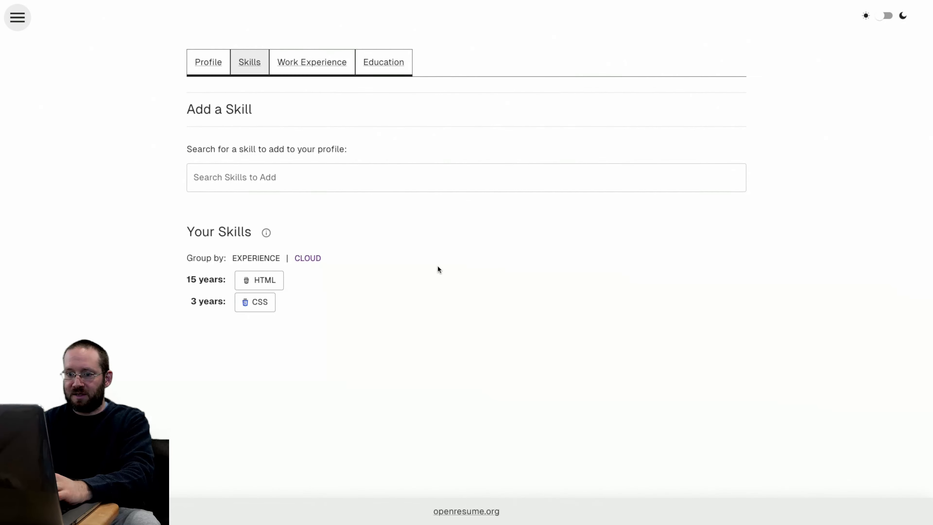
left_click(261, 282)
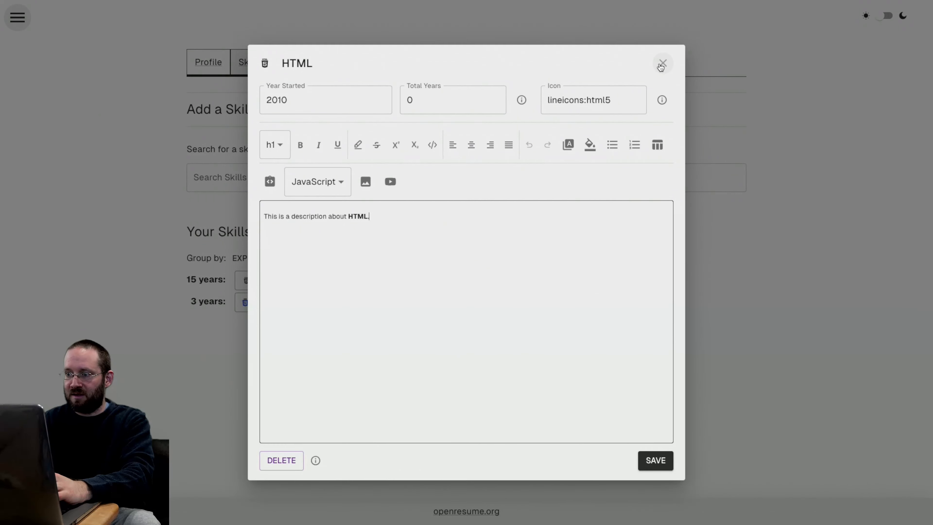
left_click(662, 65)
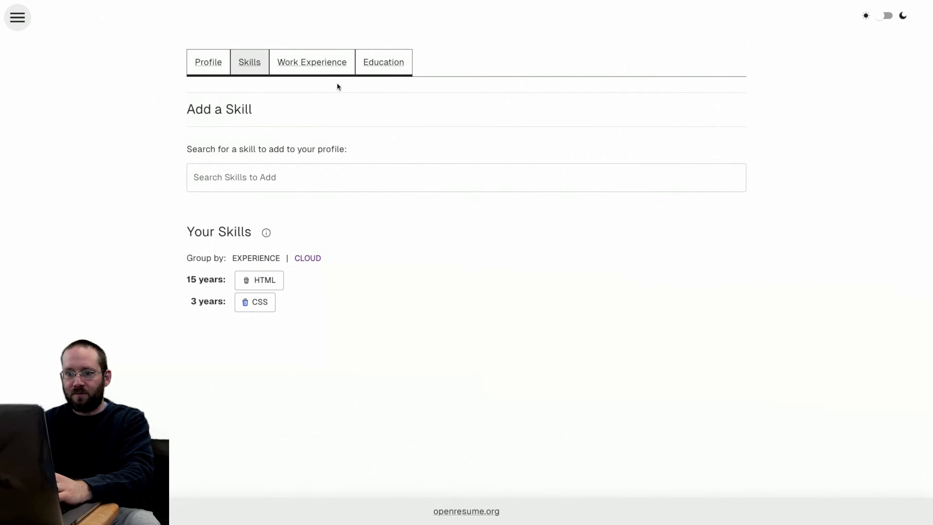
- Start a new company entry in the work experience named "Self Employed" with the location "Remote, U.S."
left_click(332, 63)
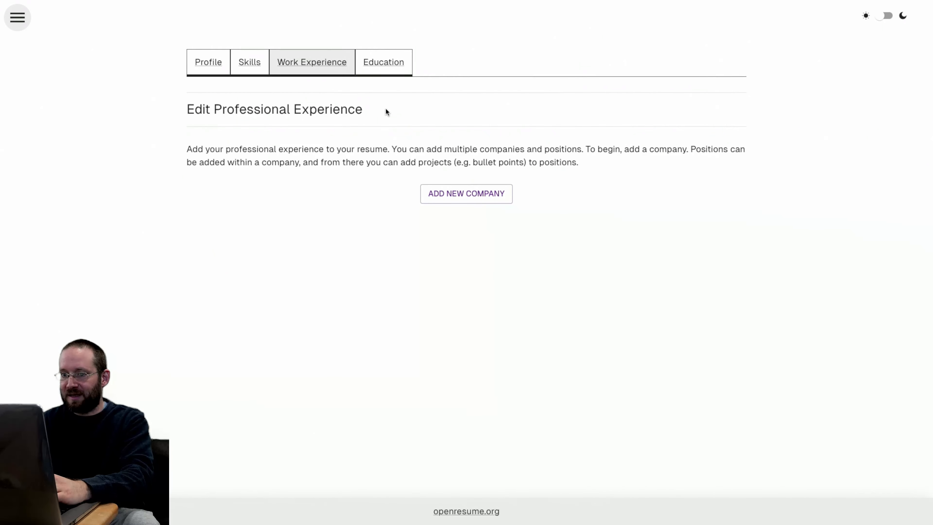
left_click(501, 200)
left_click(341, 235)
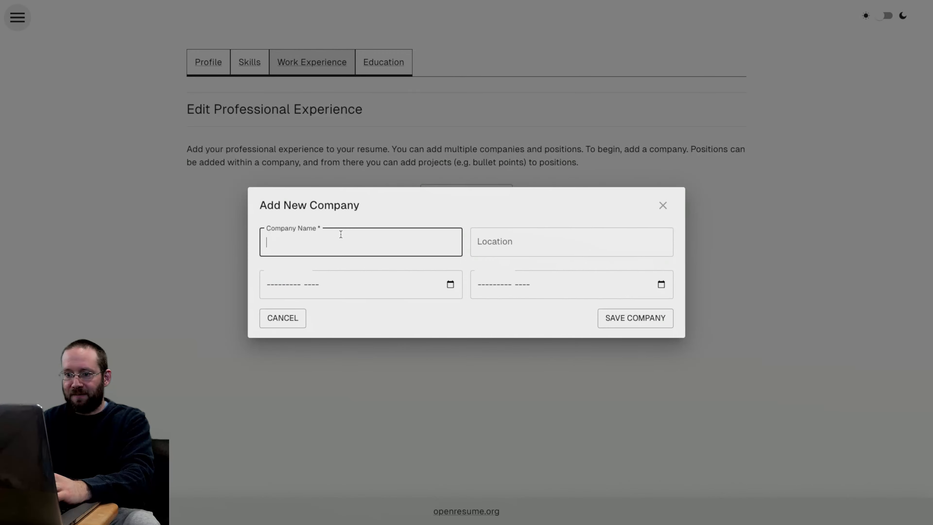
type("Self Employed")
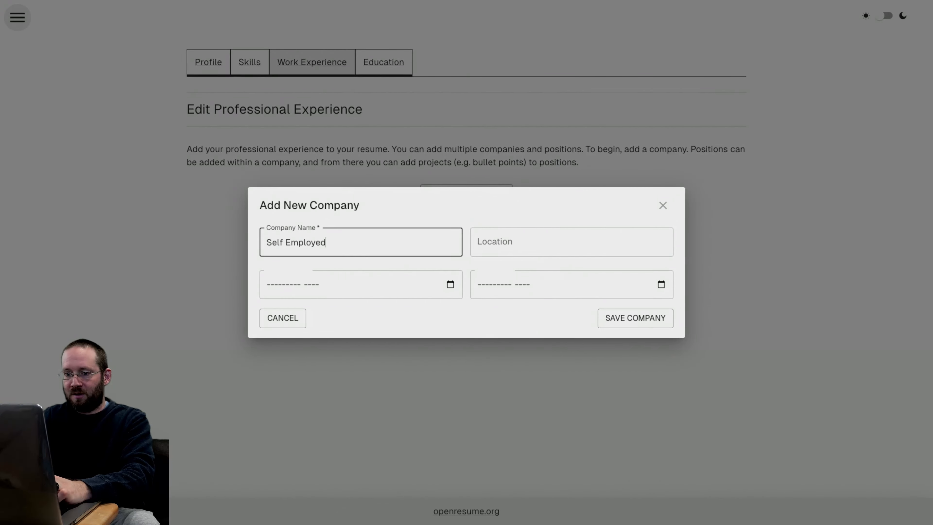
key("Tab")
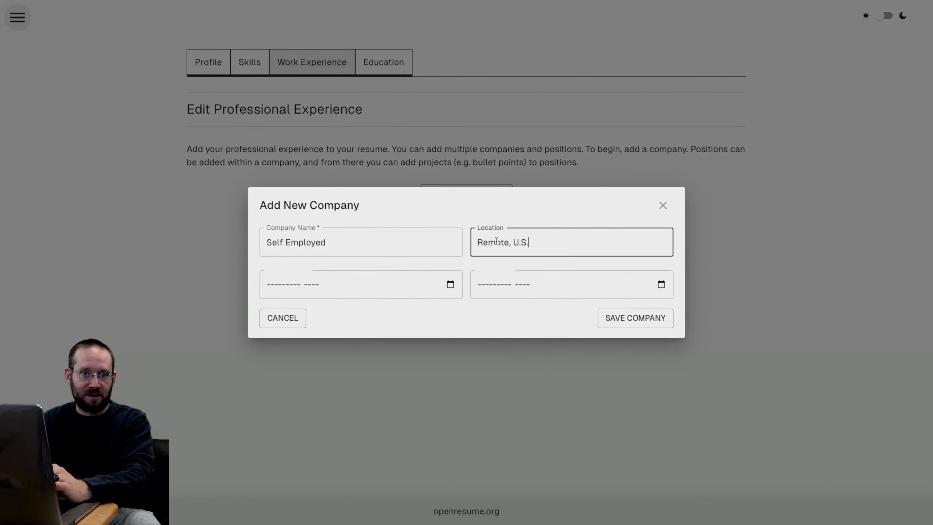
- Set the new company's start date to January 2010, leave the end date empty, and save the company
left_click(280, 285)
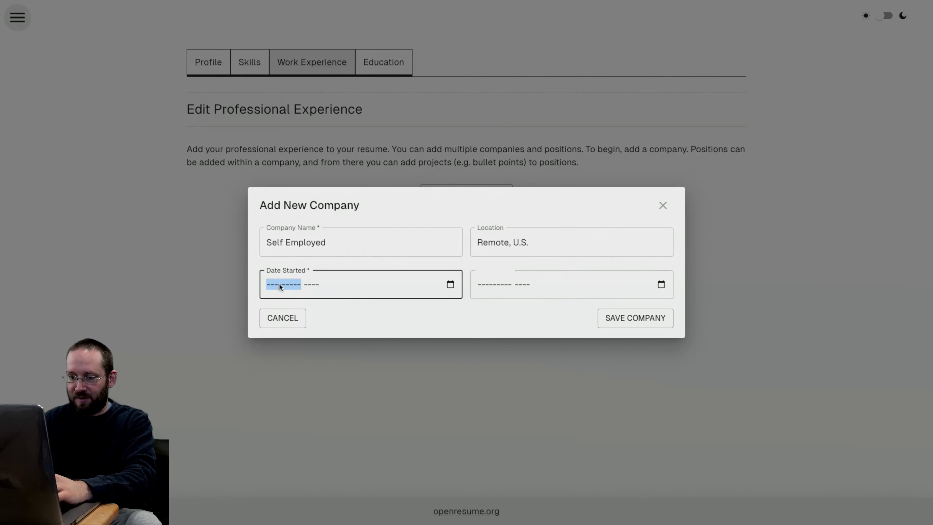
type("1")
key("Tab")
type("2010")
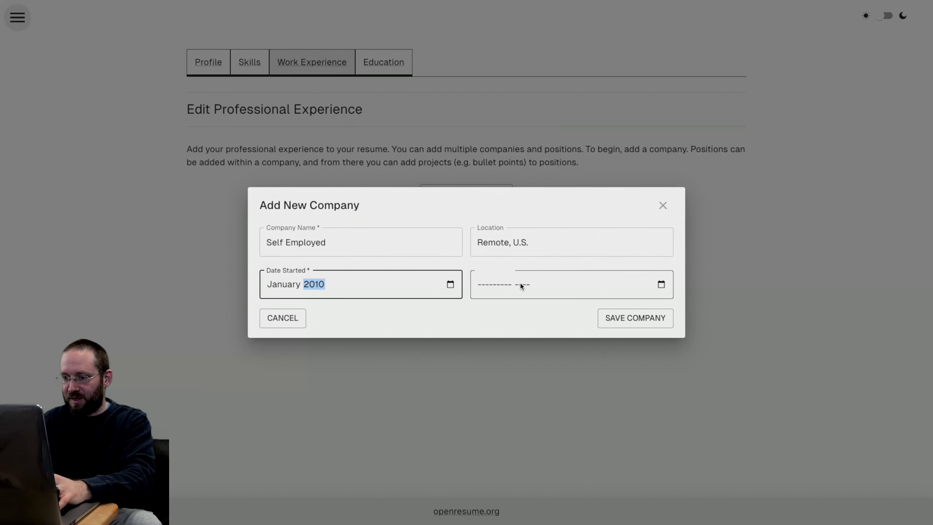
left_click(503, 286)
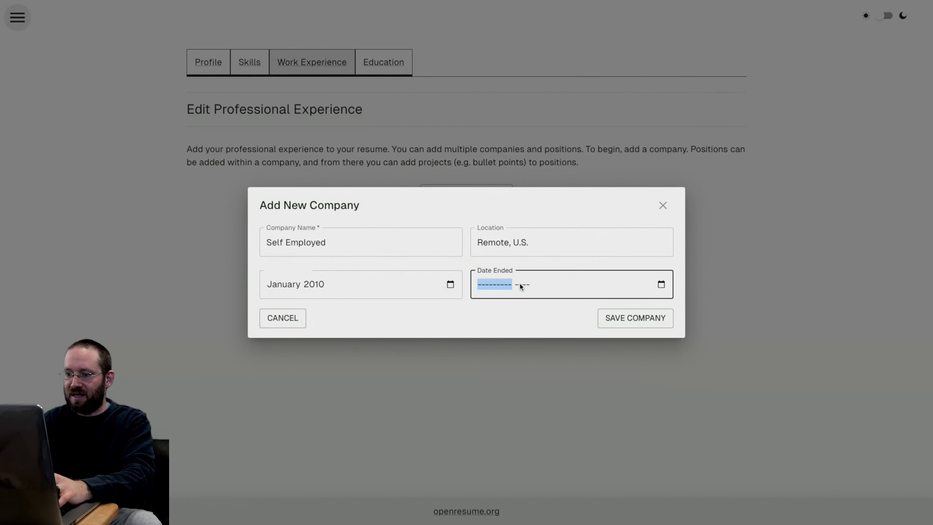
left_click(636, 319)
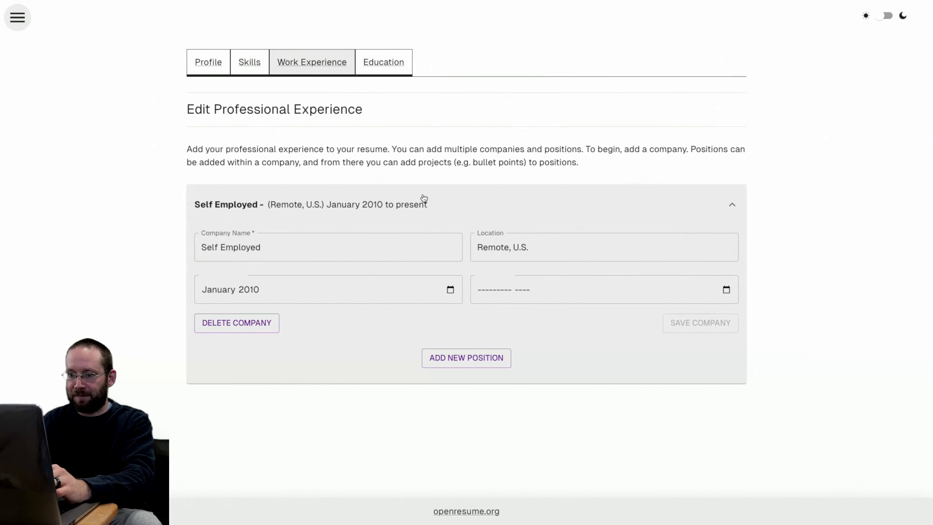
- Add a "Software Engineer" position to the Self Employed company, starting January 2010 with no end date, and save it
left_click(430, 359)
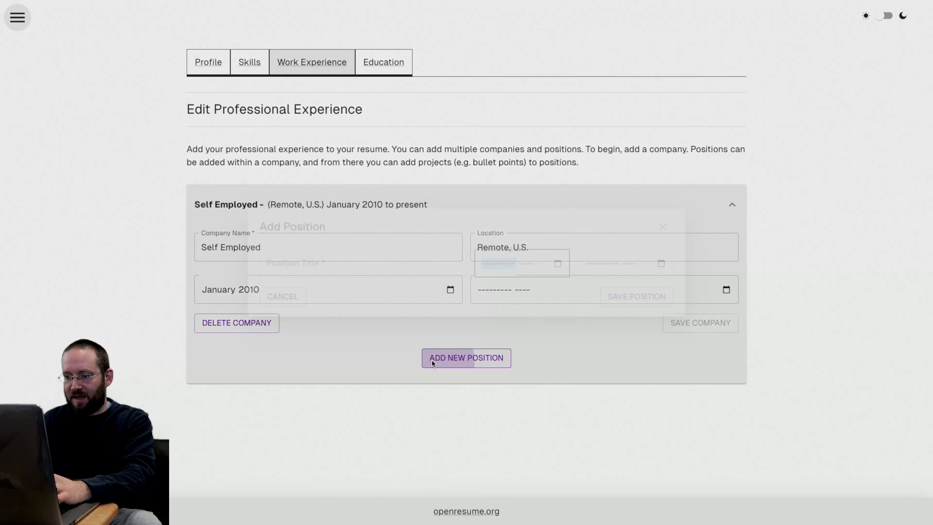
left_click(320, 261)
type("Software Engineer")
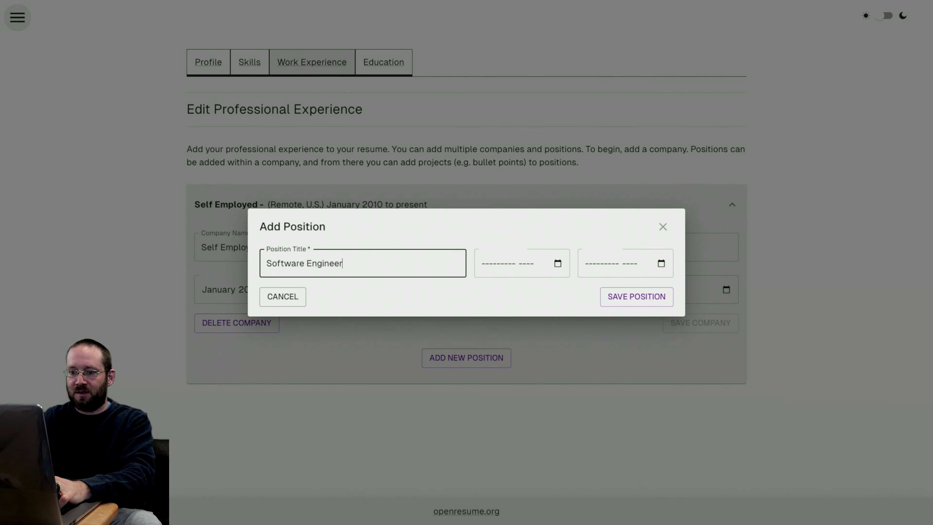
key("Tab")
type("1")
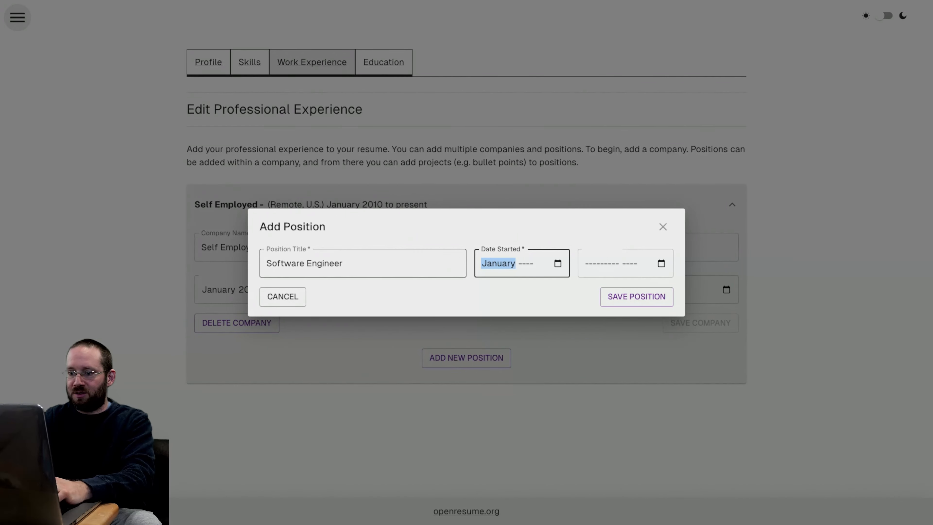
key("Tab")
type("2010")
key("Tab")
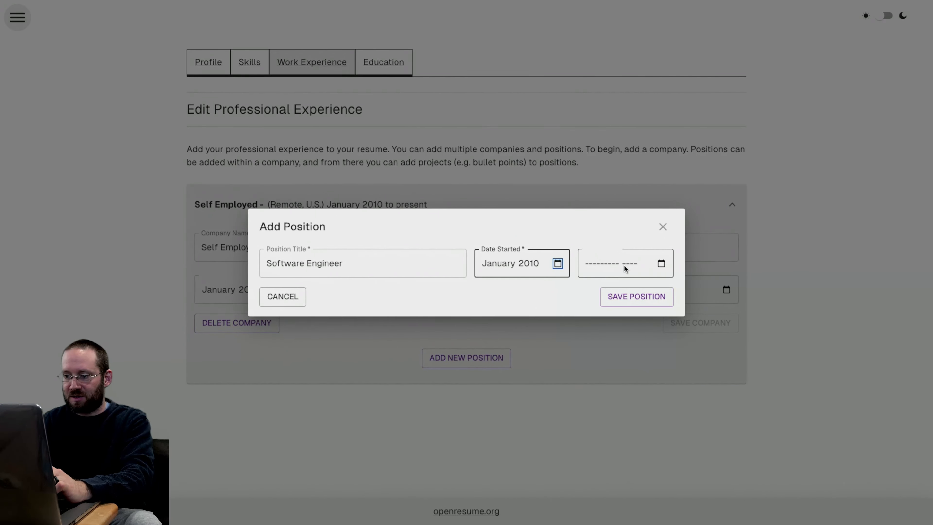
left_click(618, 301)
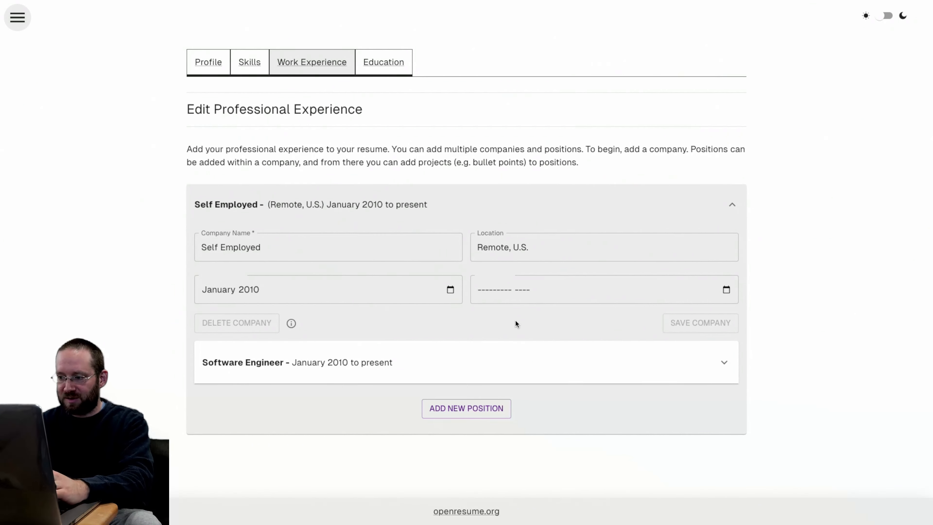
- Add the project "Built landing pages for marketing endeavors." to the Software Engineer position
left_click(625, 354)
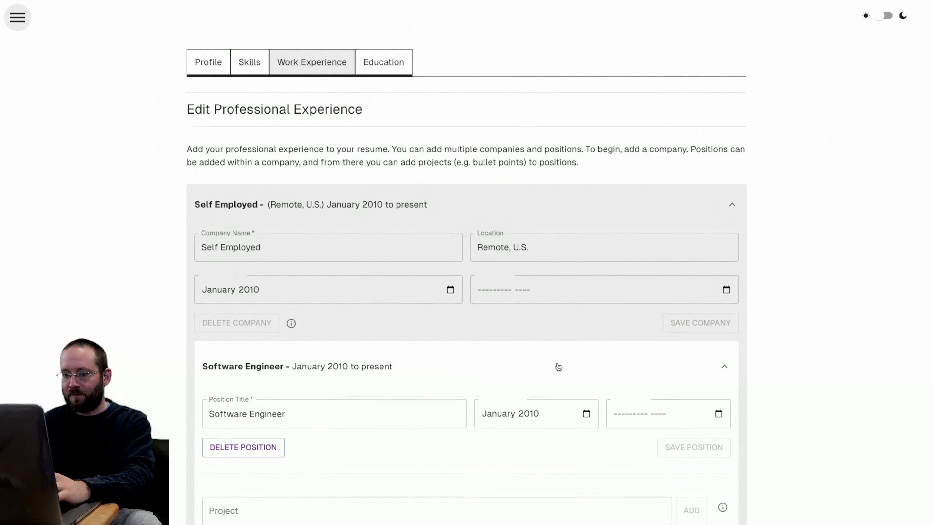
scroll(559, 367, "down", 3)
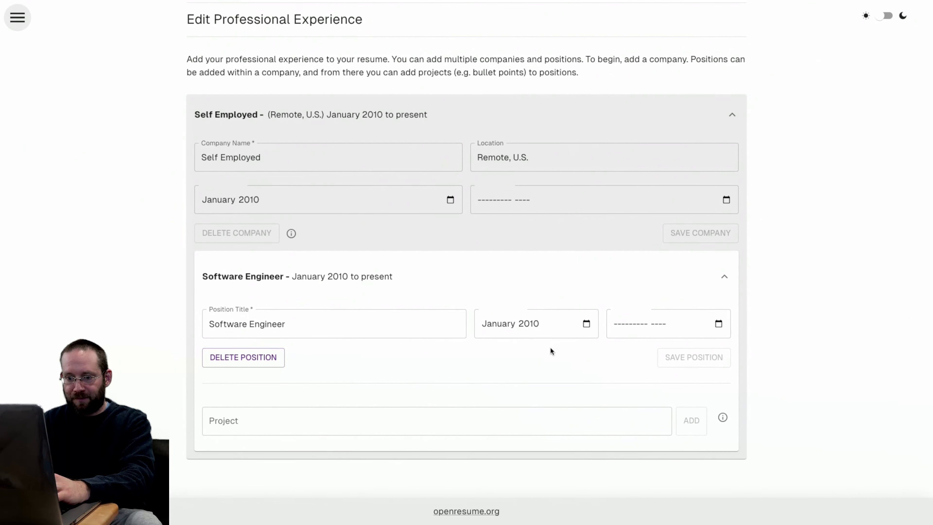
left_click(473, 418)
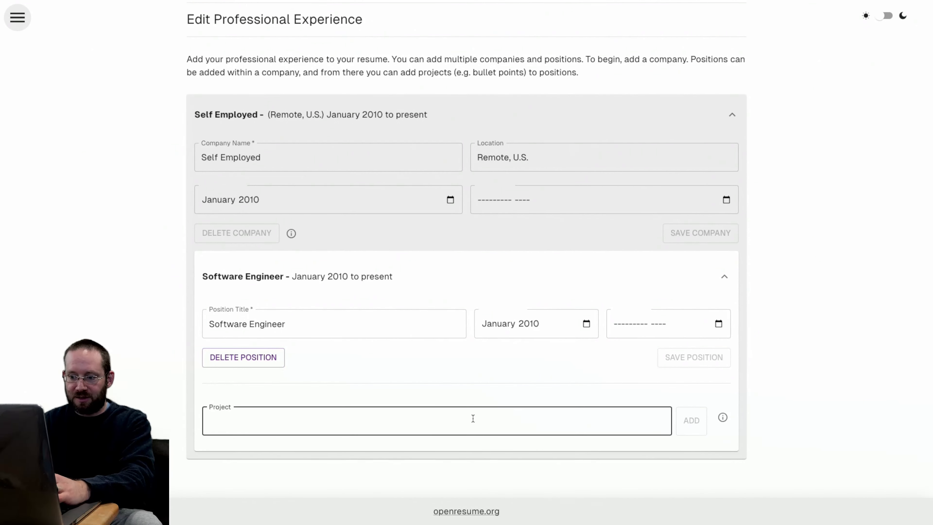
type("Built landing pages")
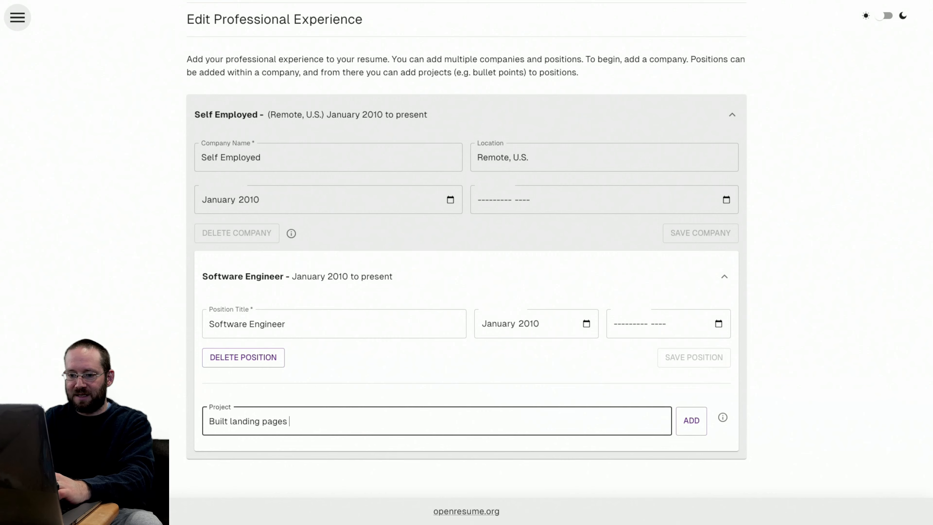
type(" for marketing endeav")
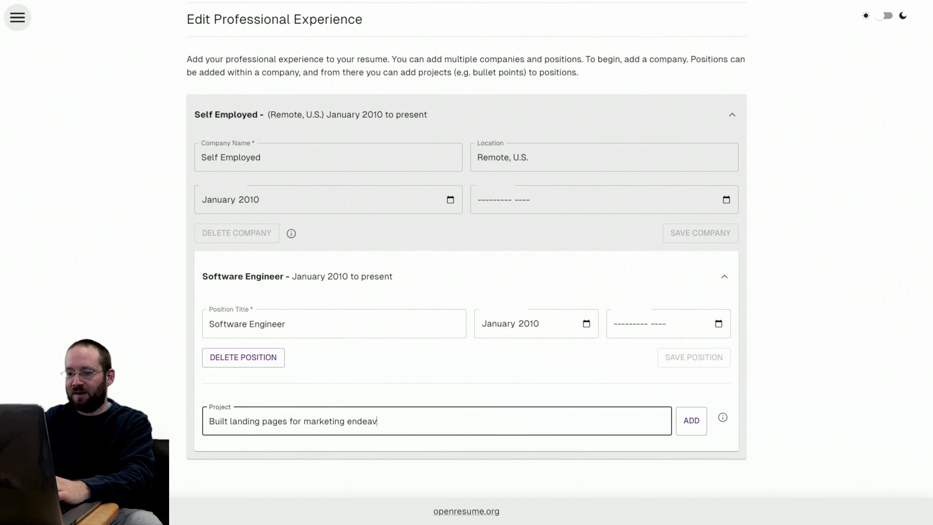
type("ors.")
left_click(700, 419)
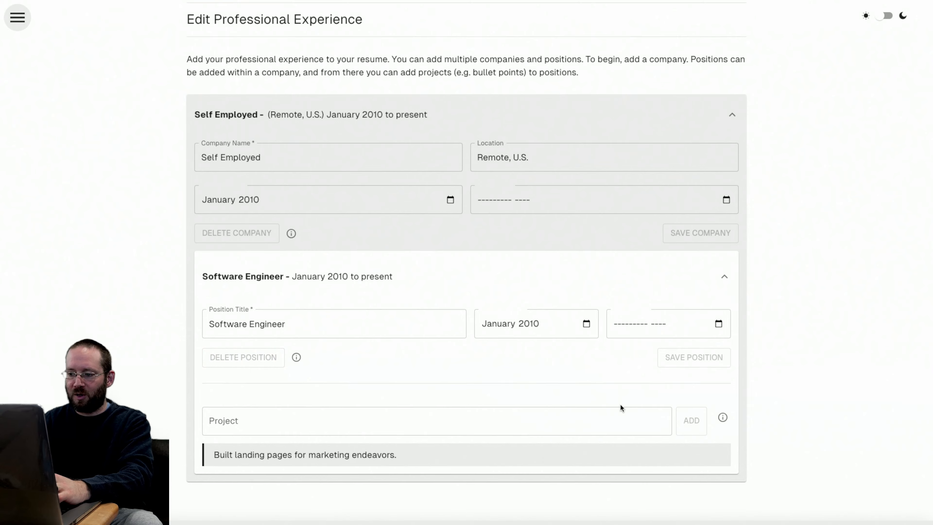
- Open the "Built landing pages for marketing endeavors." project for editing and enter the description "This is a description about this particular project."
scroll(417, 424, "down", 1)
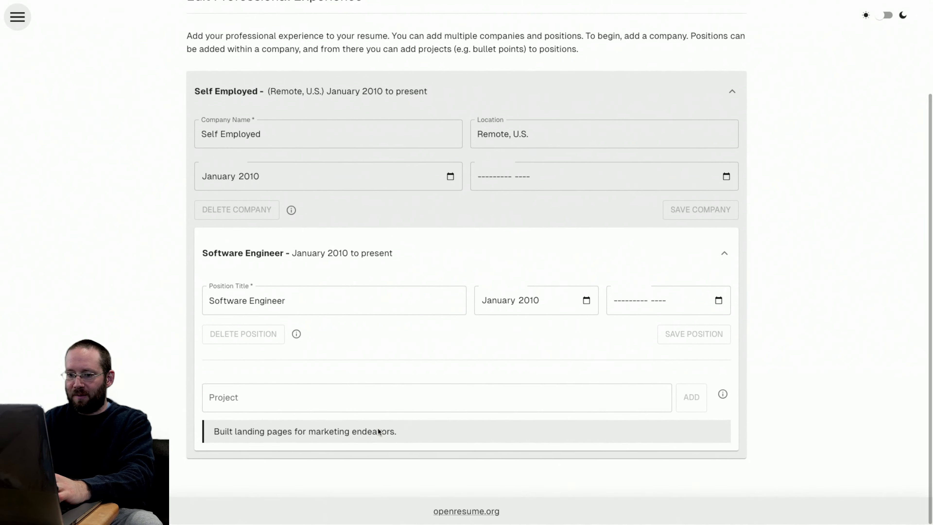
left_click(403, 433)
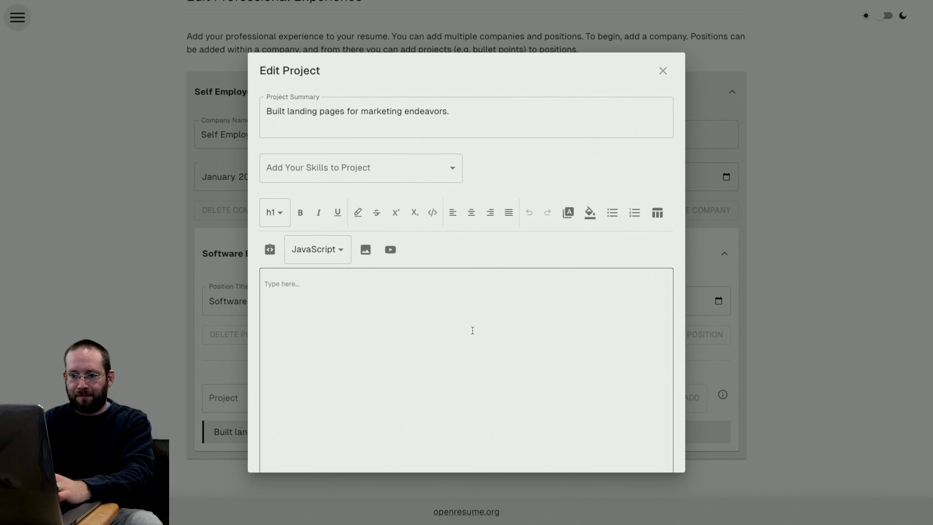
scroll(473, 330, "down", 2)
scroll(473, 329, "up", 2)
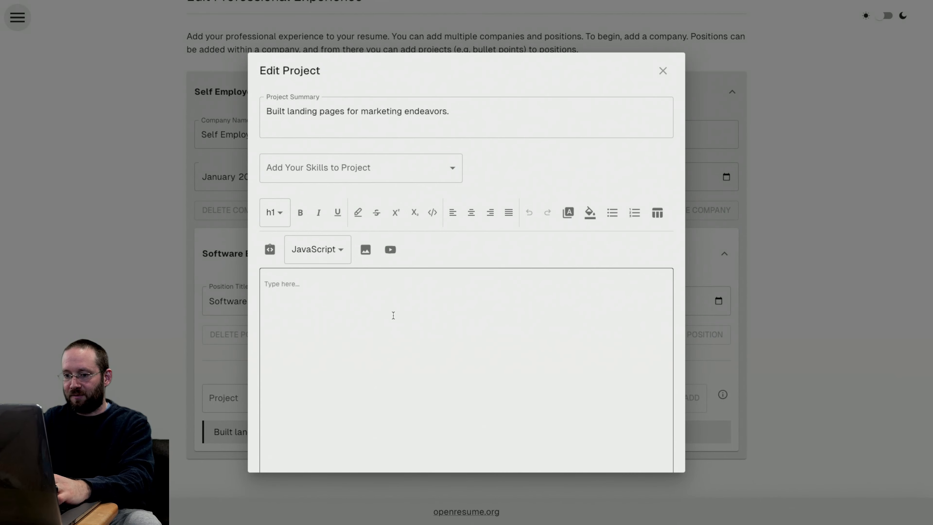
type("This is a description")
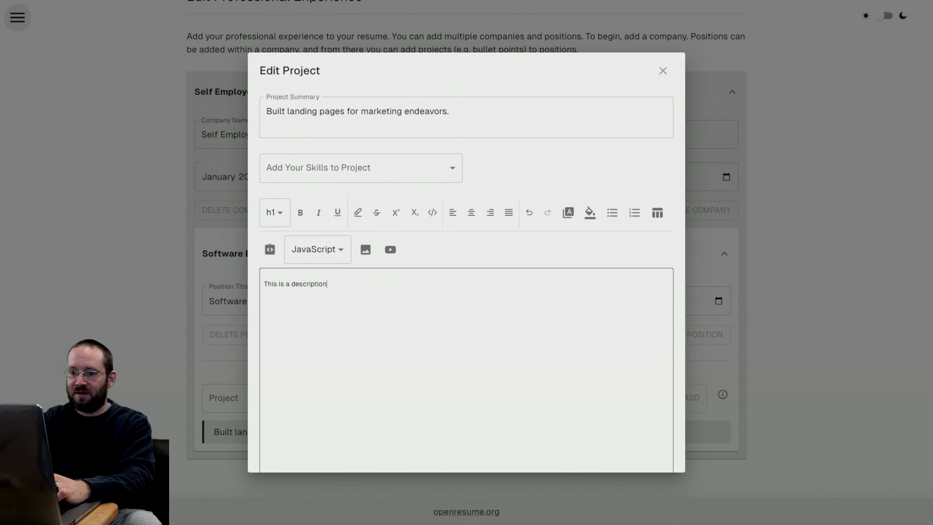
type(" about this part")
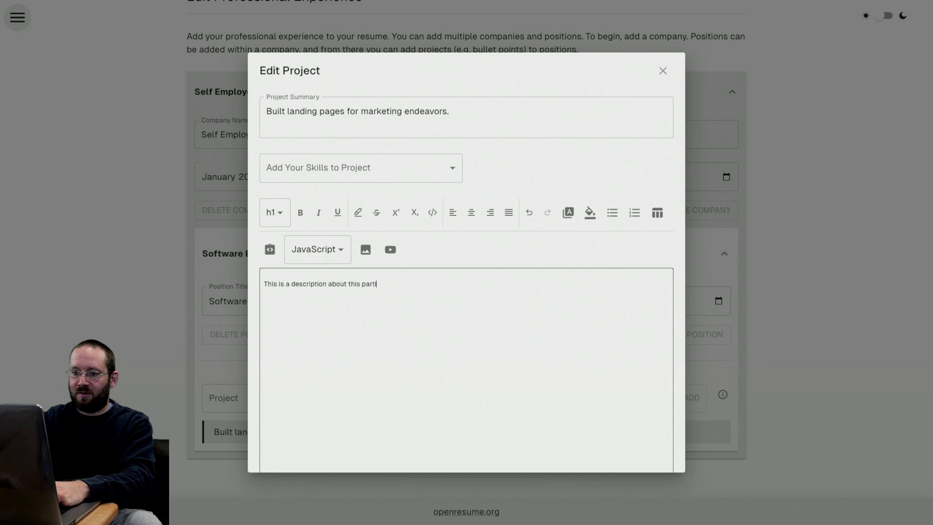
type("icular project.")
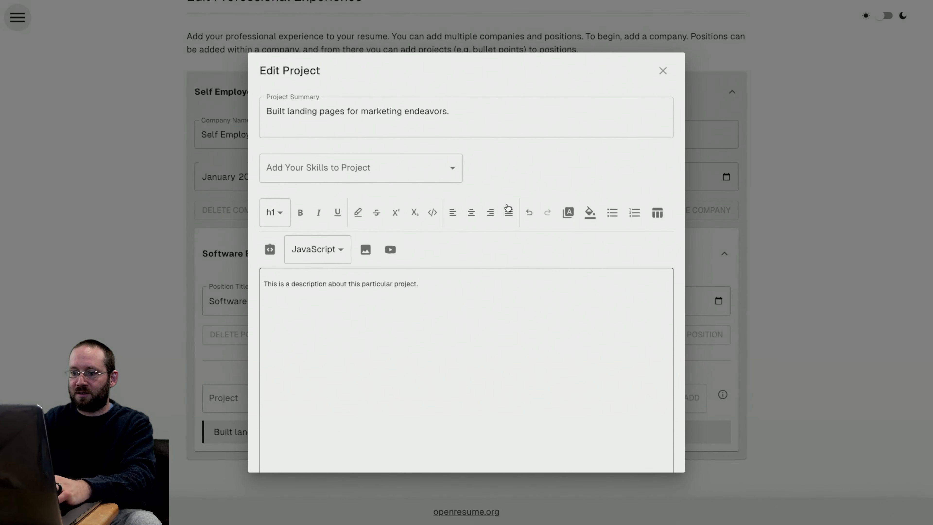
- Add the HTML skill to the landing pages project, then save and close the project editor
scroll(450, 274, "down", 2)
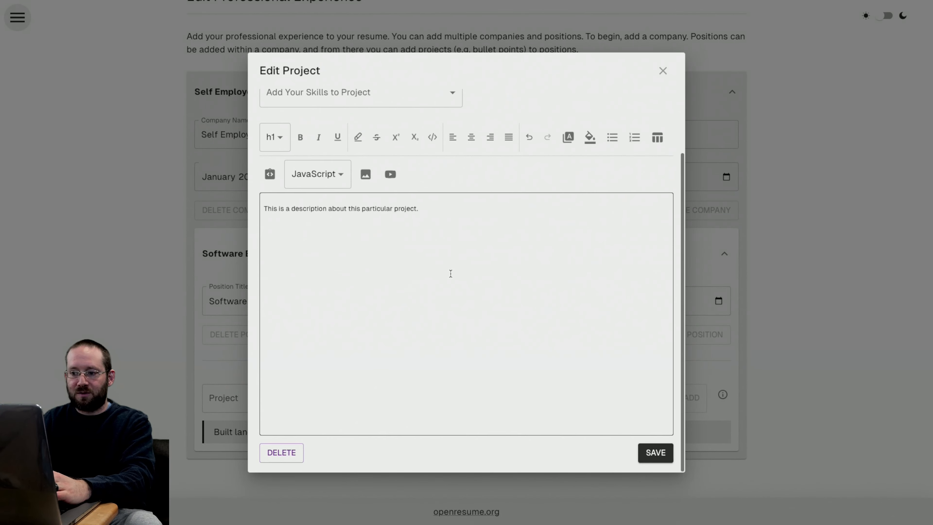
scroll(452, 268, "up", 2)
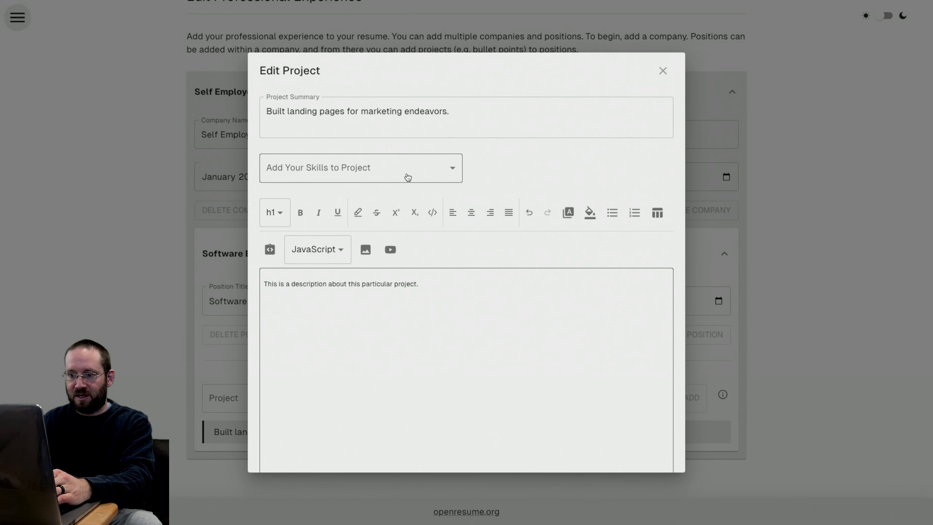
left_click(426, 168)
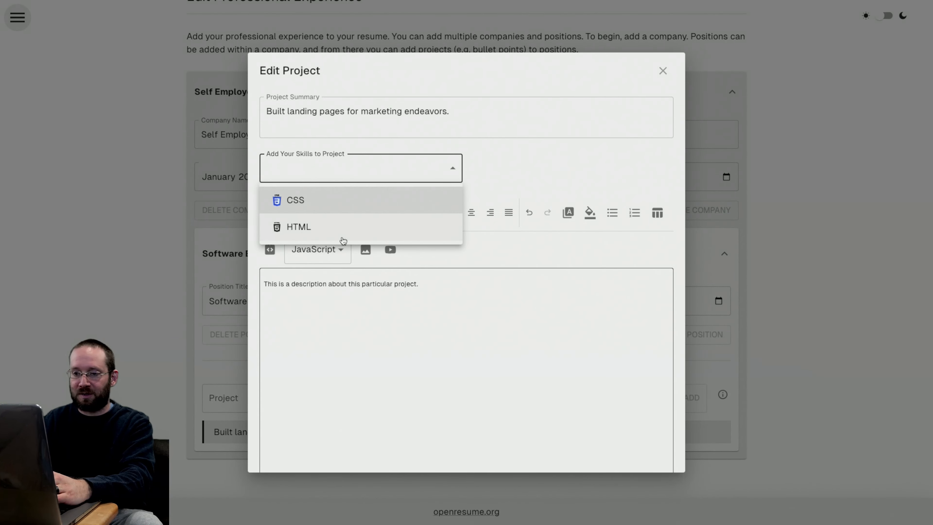
left_click(343, 229)
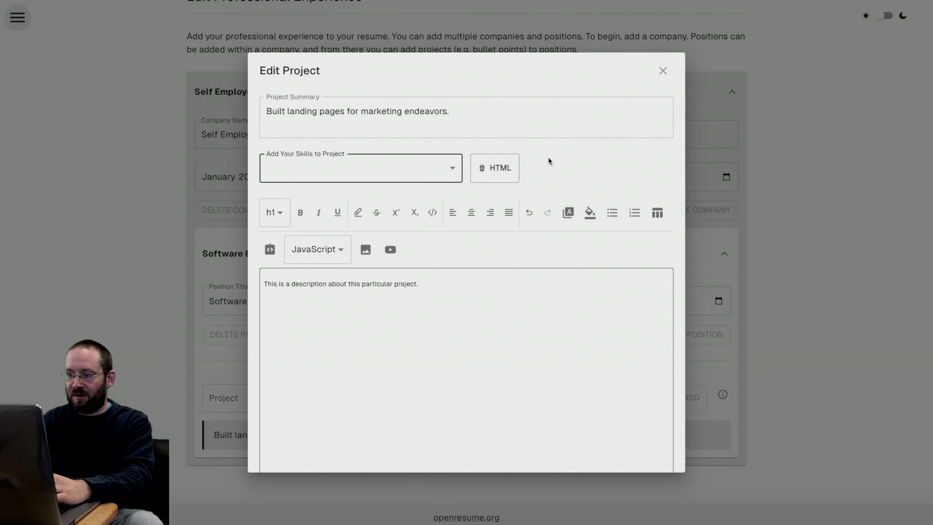
scroll(480, 269, "down", 2)
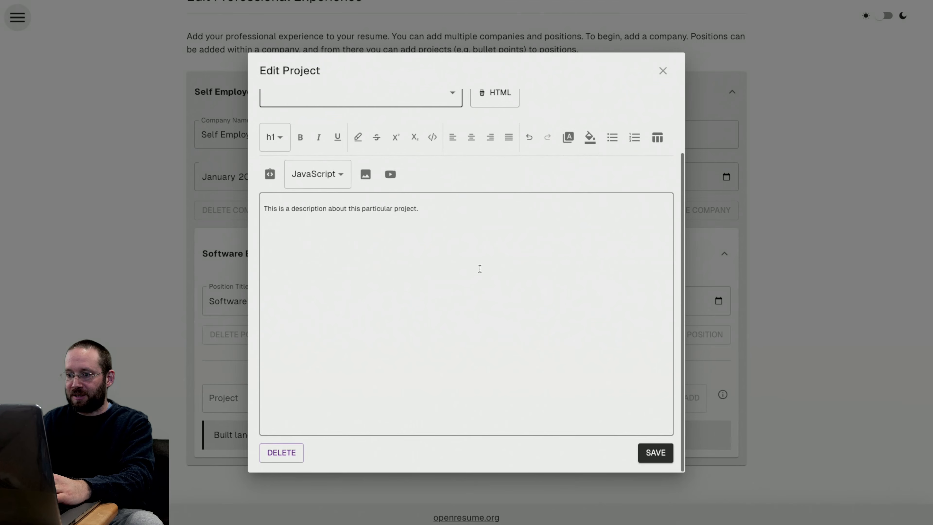
scroll(480, 269, "up", 2)
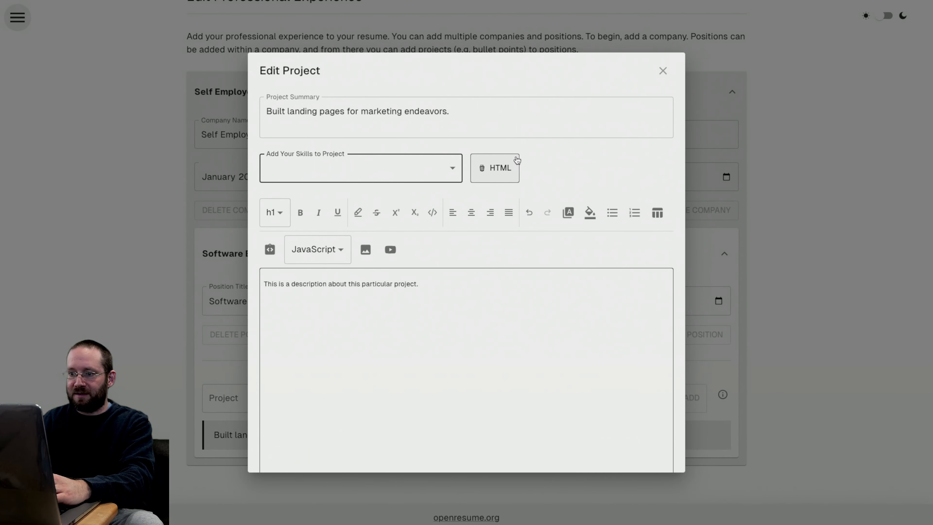
scroll(485, 296, "down", 2)
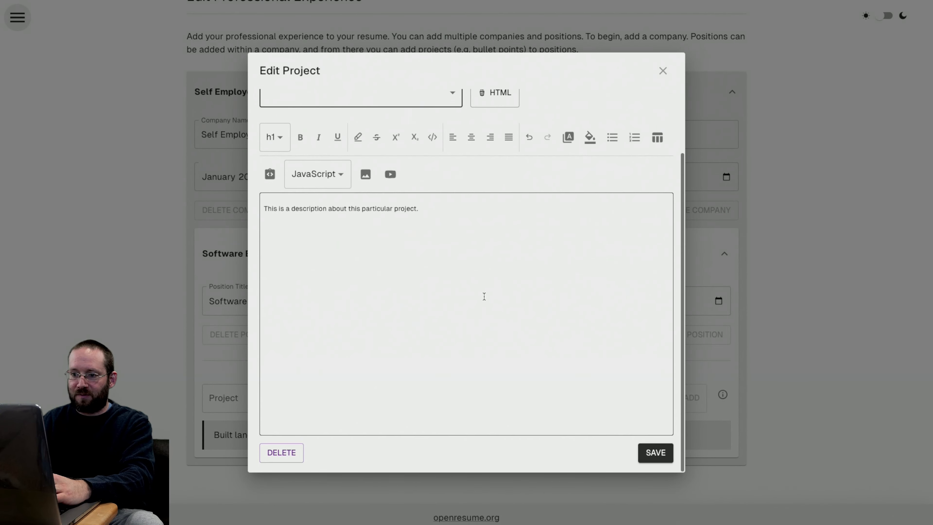
left_click(656, 459)
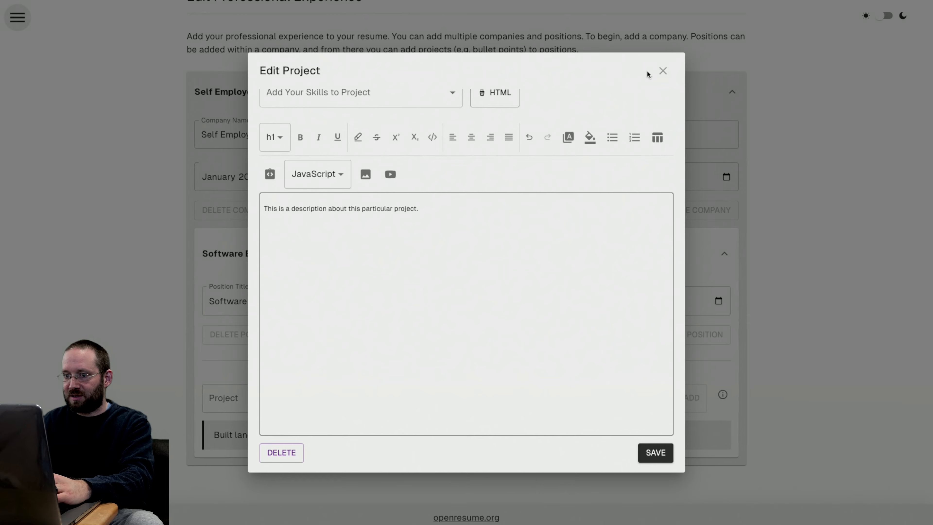
left_click(663, 71)
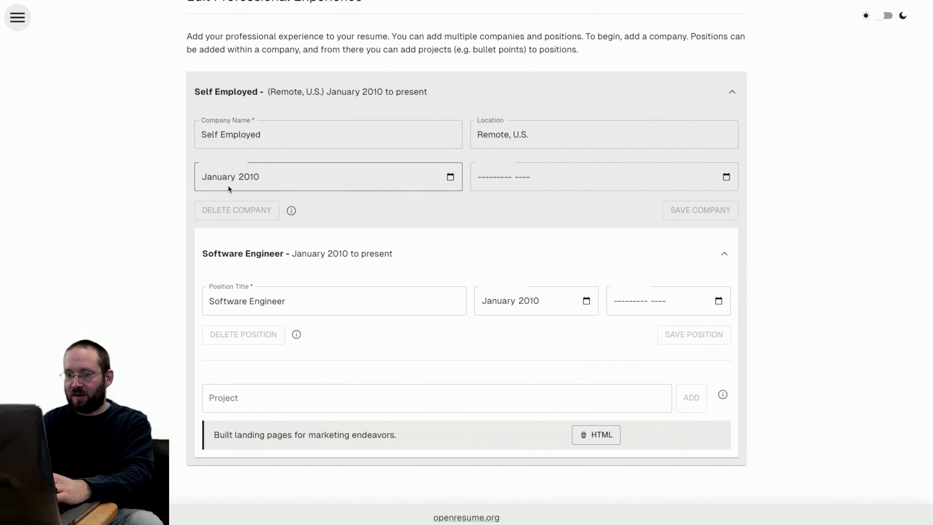
- View the public resume page outside full-screen mode and examine its web address
scroll(139, 154, "up", 3)
left_click(19, 20)
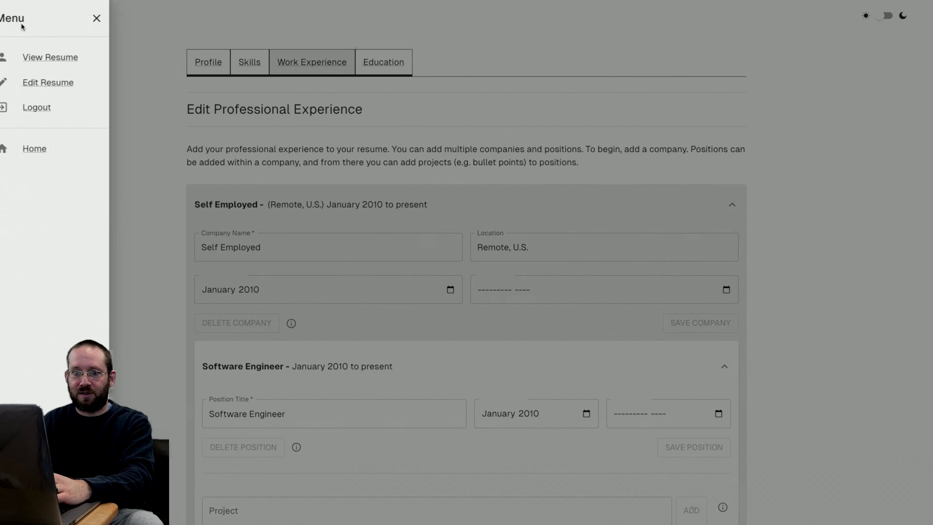
left_click(48, 57)
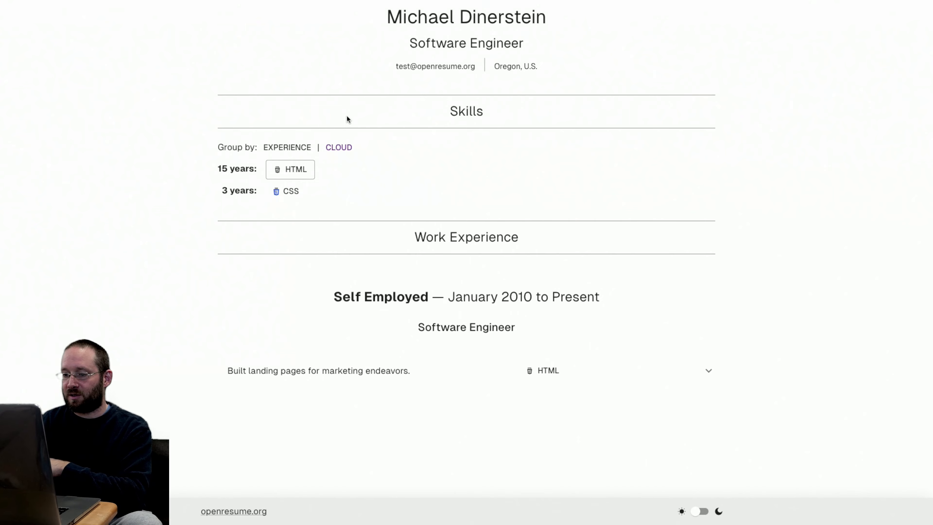
key("super+ctrl+f")
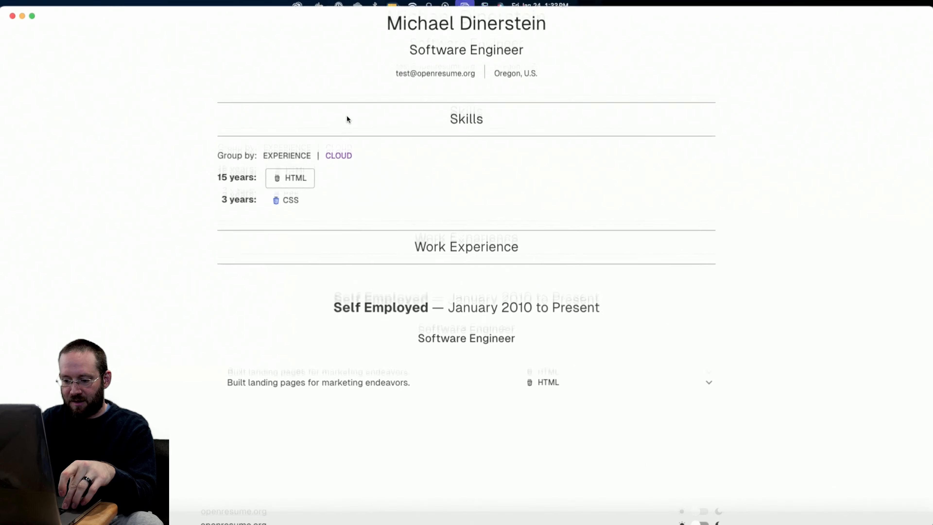
left_click(216, 43)
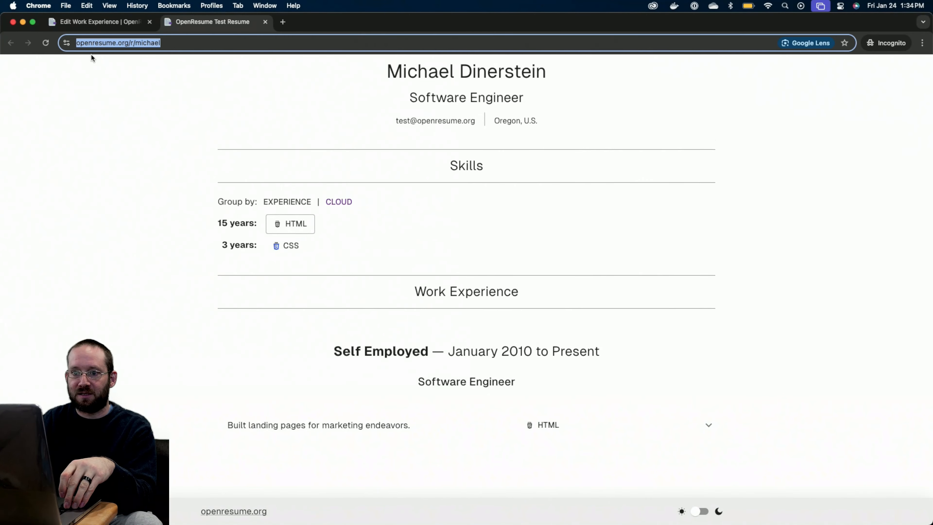
left_click(132, 43)
double_click(192, 43)
left_click(187, 119)
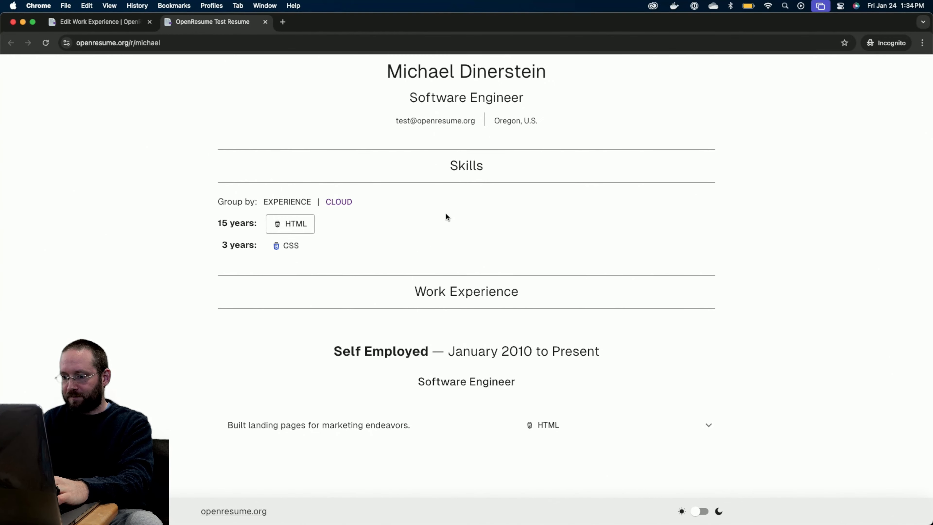
- Examine the HTML and CSS skills and the Self Employed company and Software Engineer position on the public resume
left_click(291, 226)
left_click(288, 244)
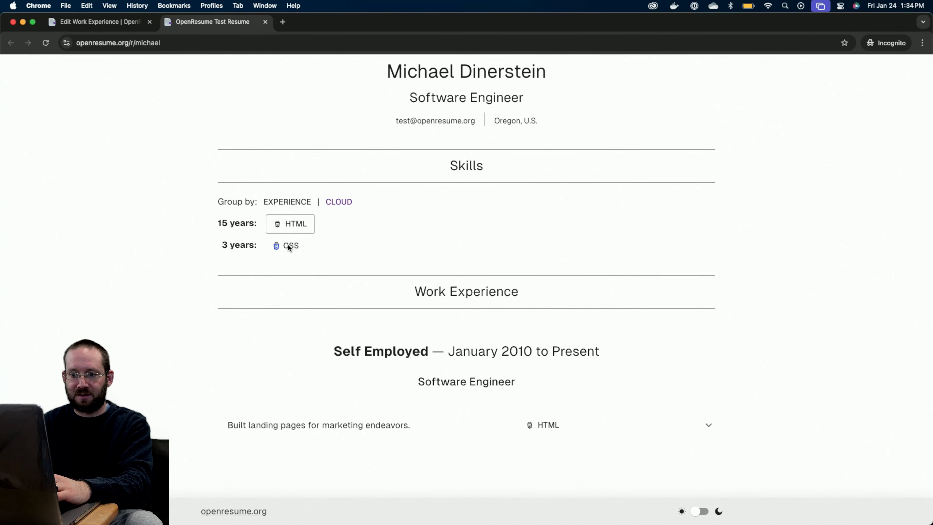
scroll(288, 244, "down", 1)
scroll(288, 243, "up", 1)
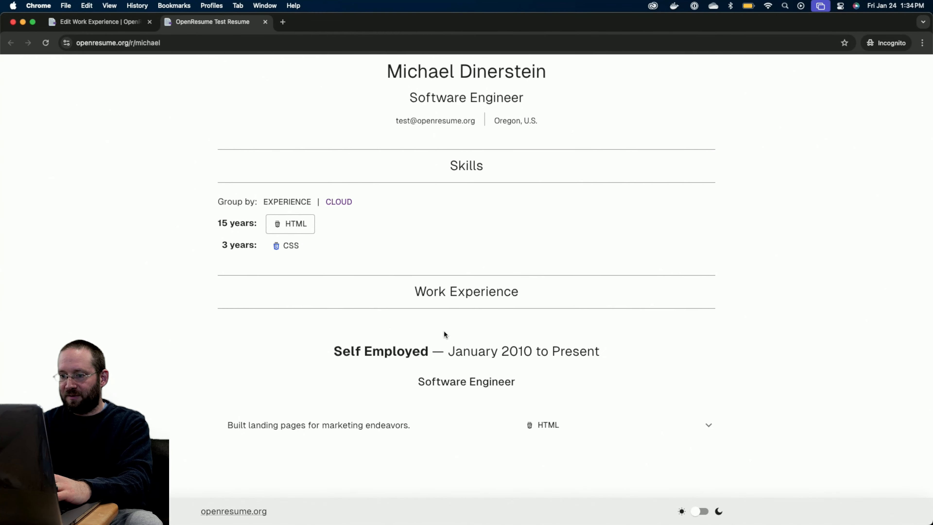
triple_click(373, 352)
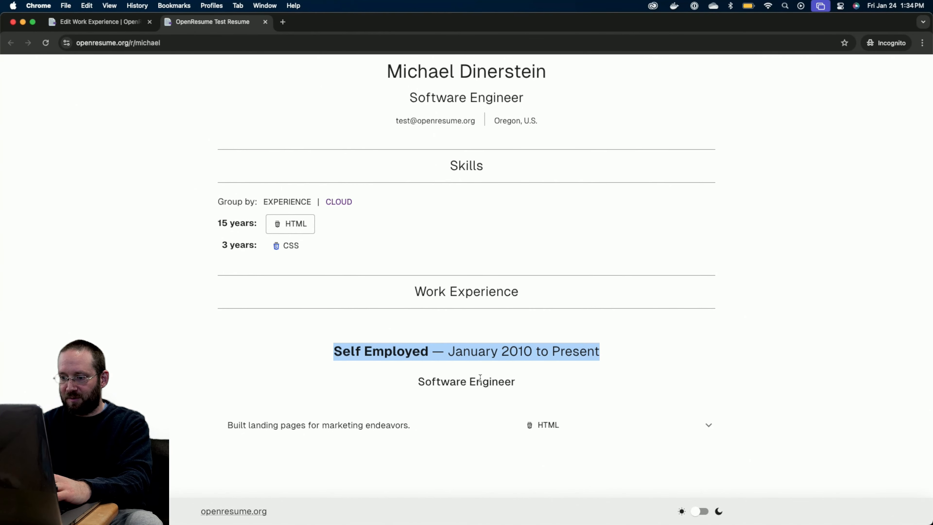
left_click(488, 382)
double_click(476, 382)
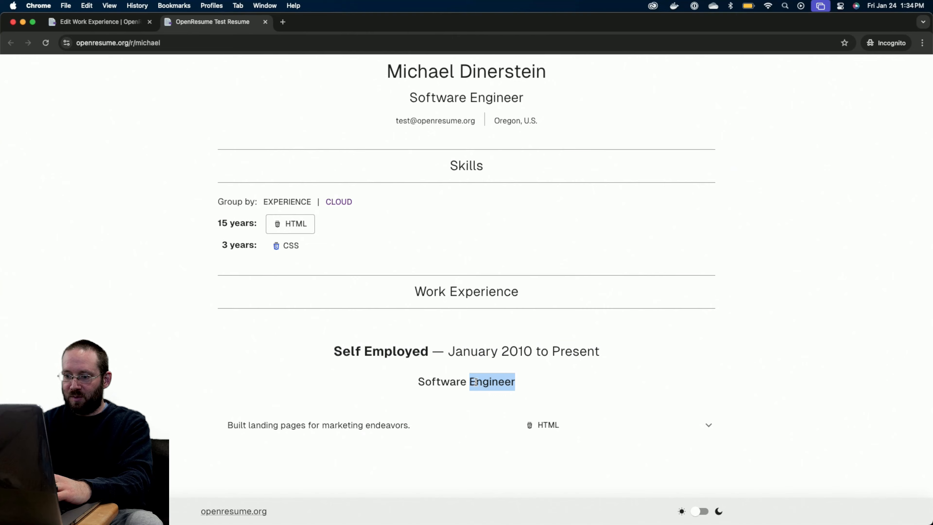
left_click(403, 400)
- Expand the landing pages project on the public resume to read its description, then collapse it again
left_click(424, 432)
scroll(423, 431, "down", 1)
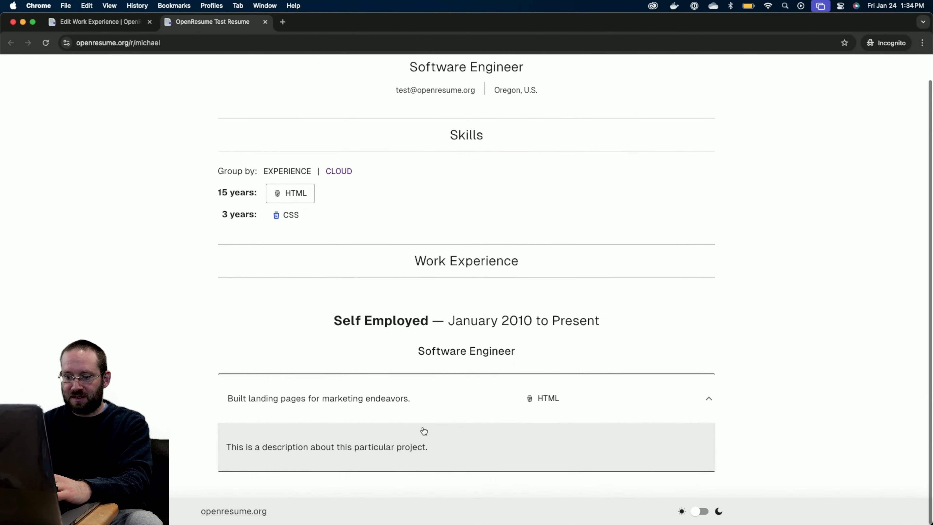
left_click(359, 398)
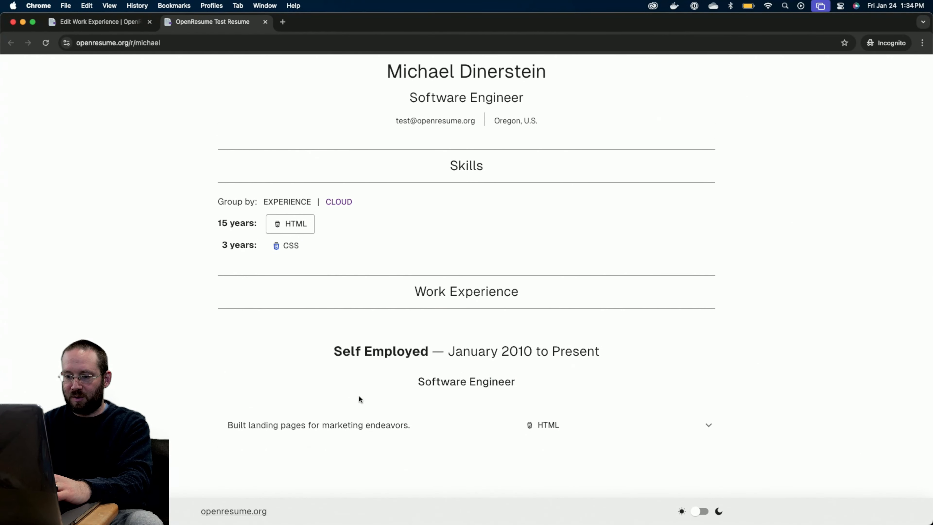
left_click(440, 427)
scroll(406, 432, "down", 1)
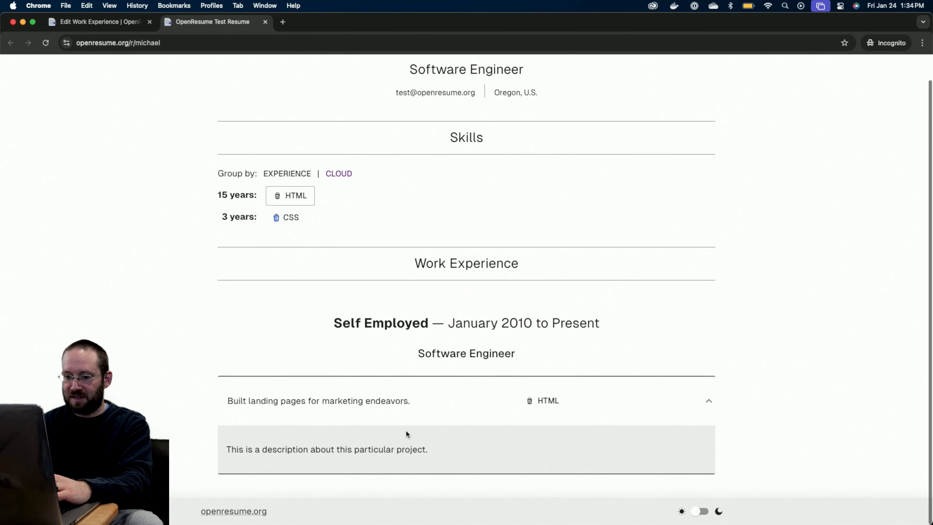
triple_click(253, 452)
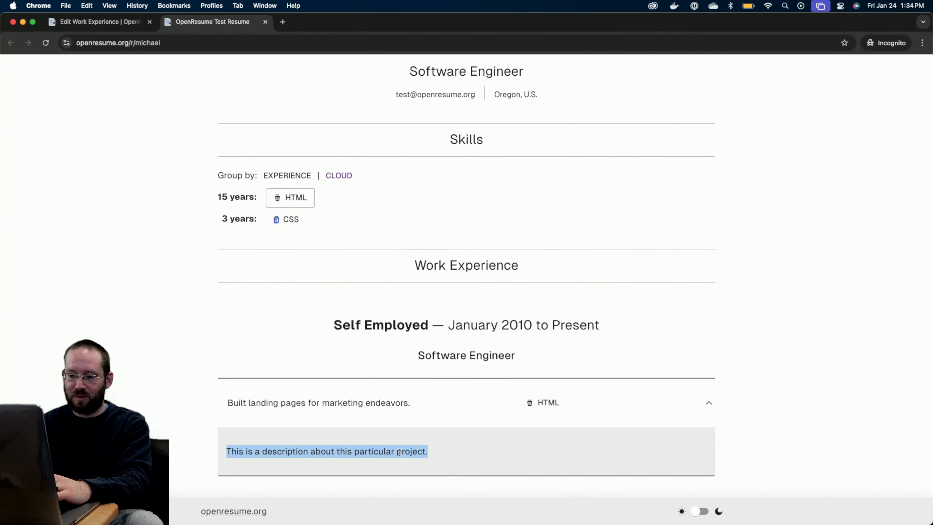
left_click(437, 423)
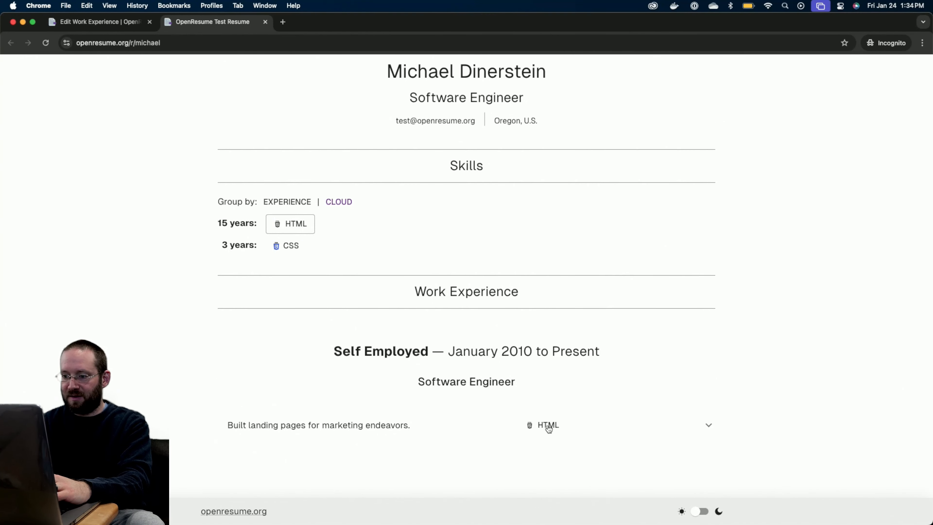